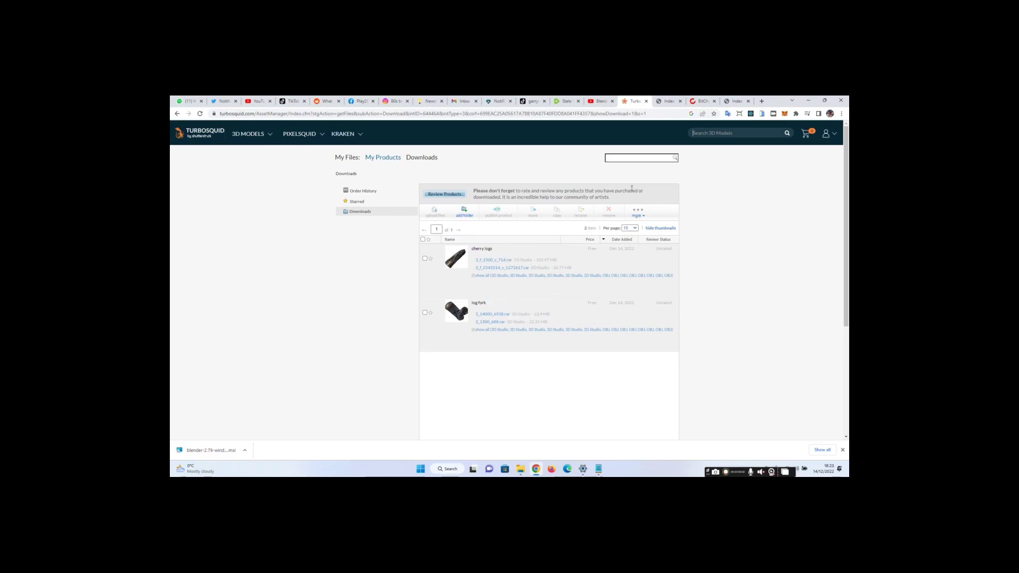
Search 'blender 2.79' and follow the blender.org release page to the 2.79b download index.
click(737, 101)
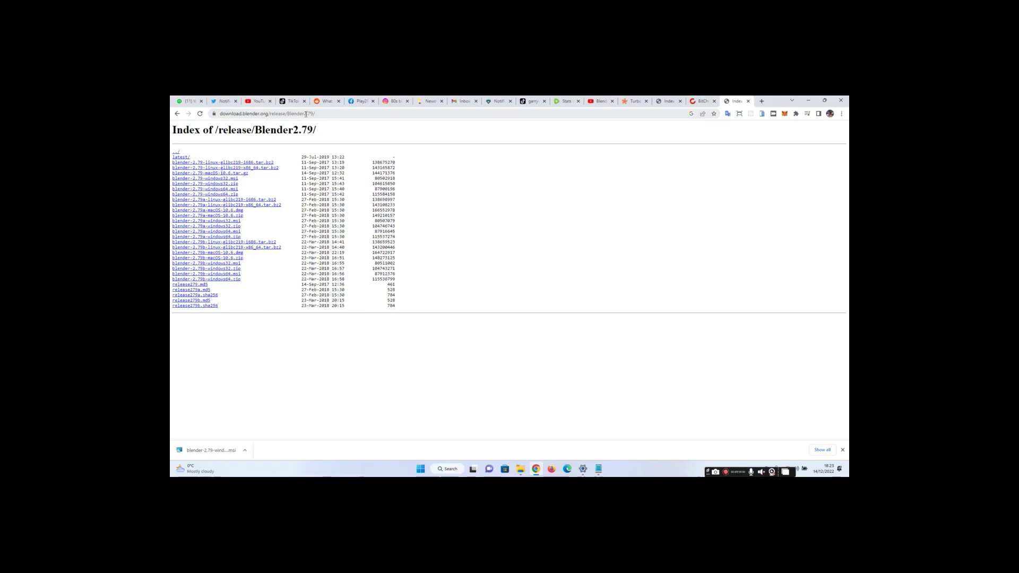
click(328, 114)
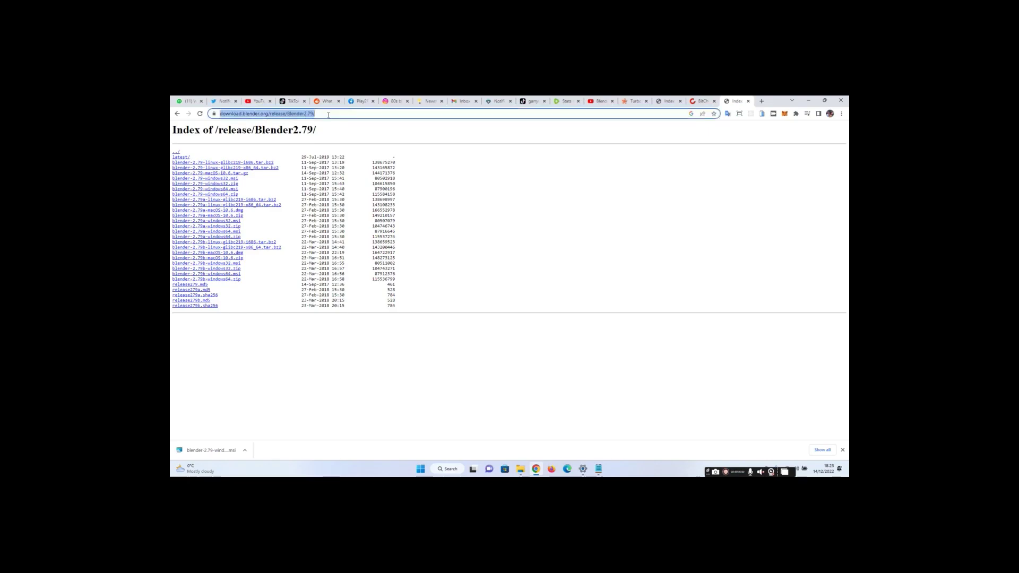
text(blender 2.79)
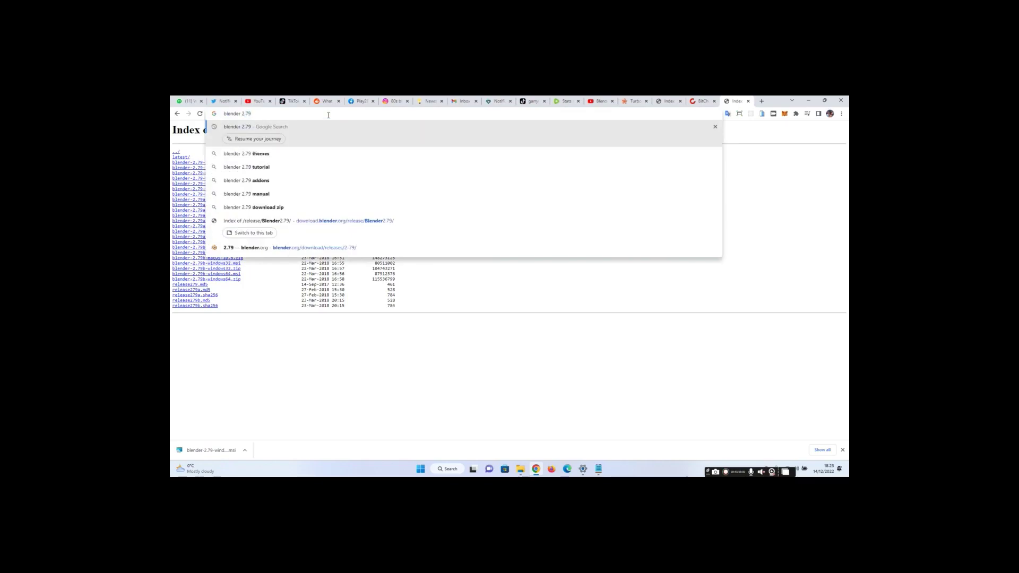
key(Return)
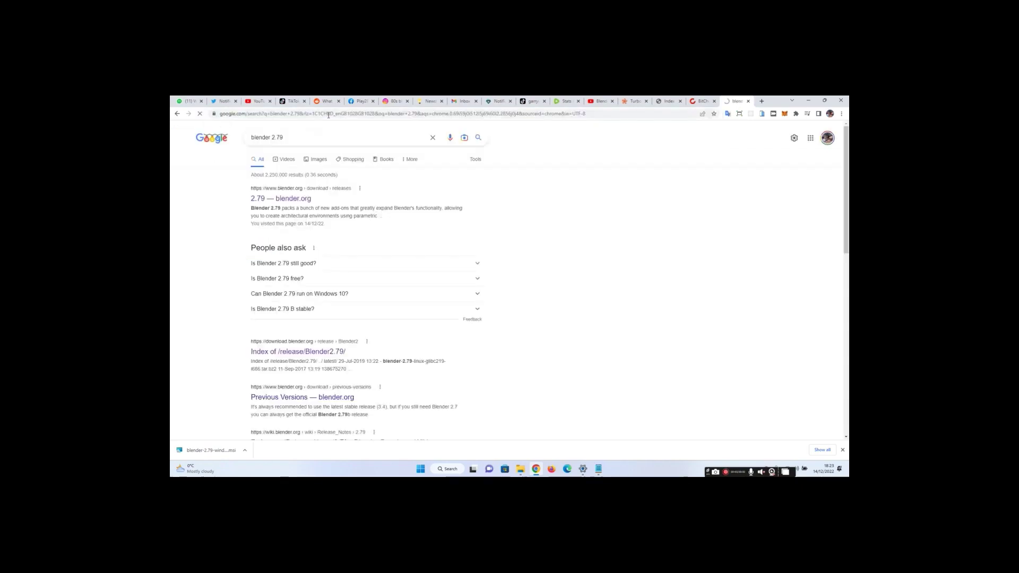
click(281, 199)
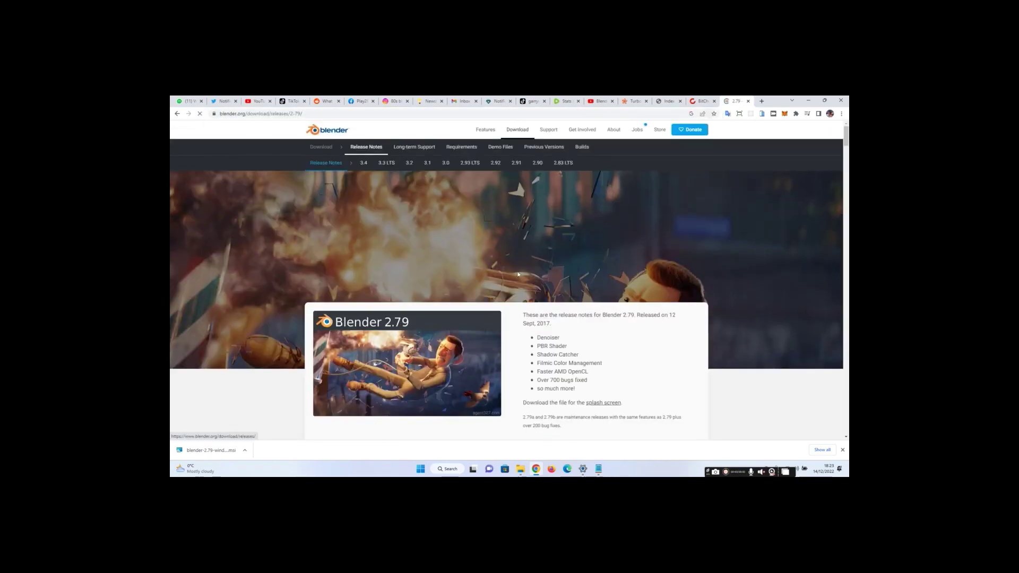
scroll(557, 297, down, 5)
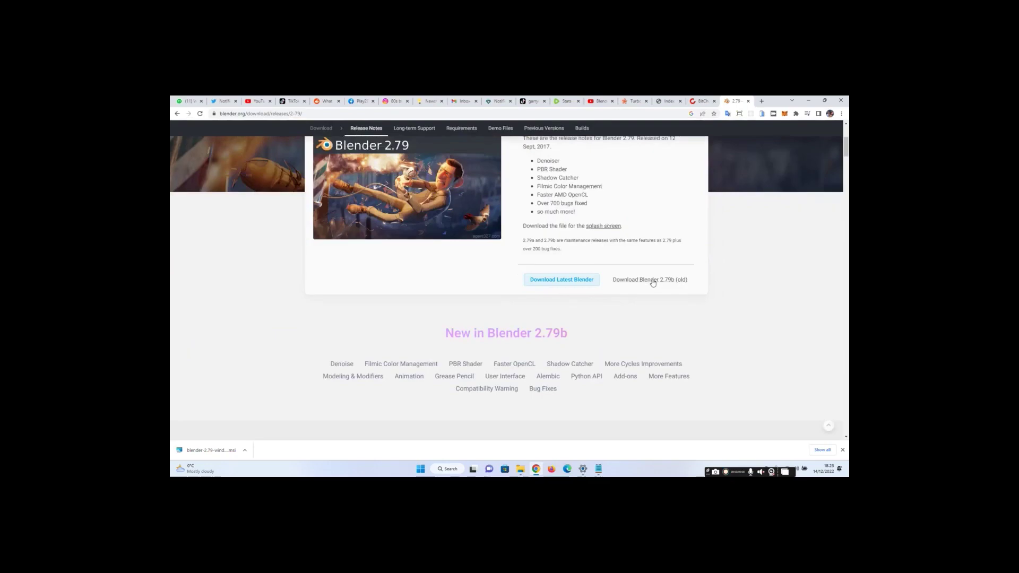
click(652, 282)
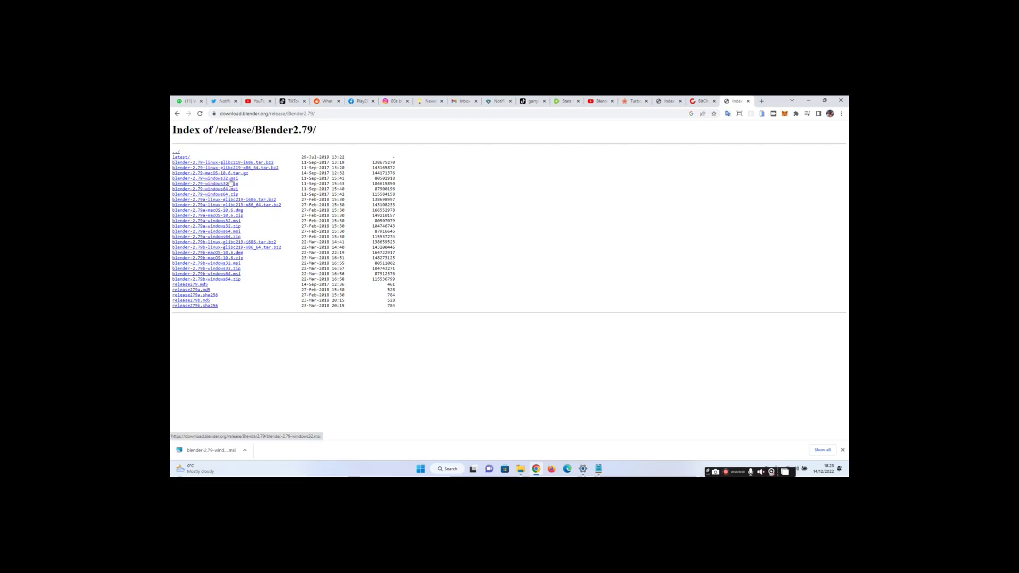
click(213, 450)
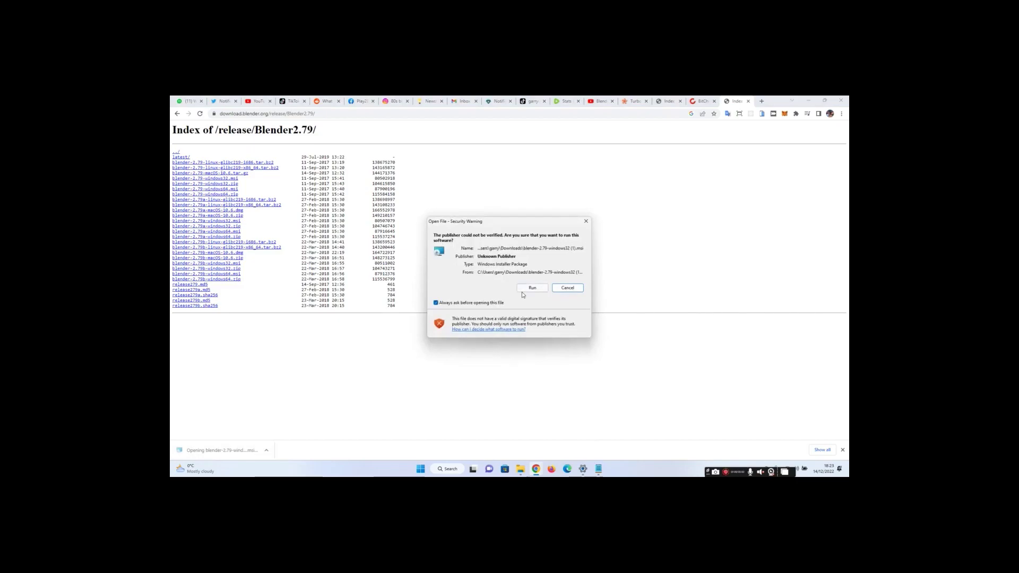
click(521, 289)
click(544, 337)
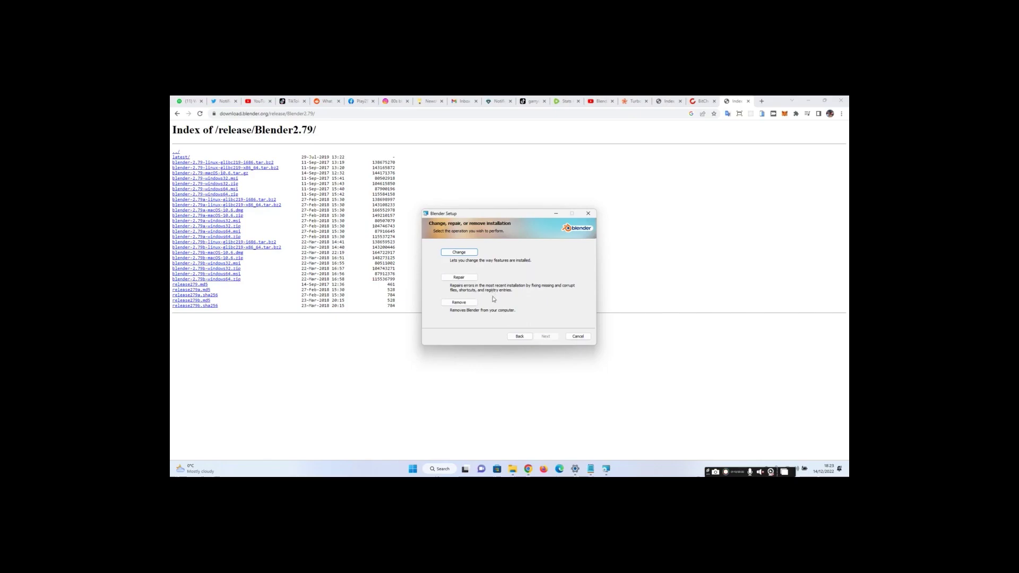
click(583, 338)
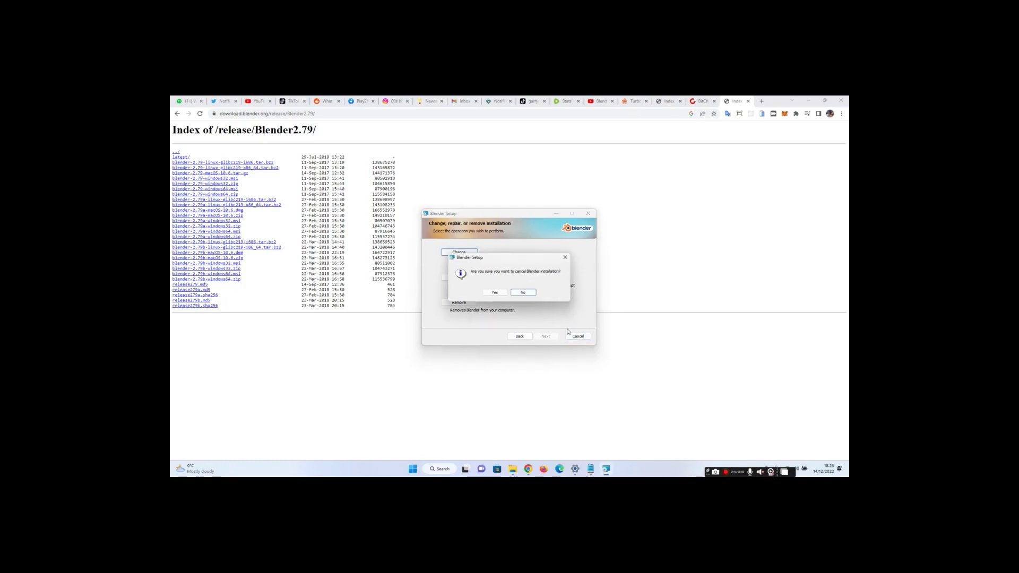
click(496, 294)
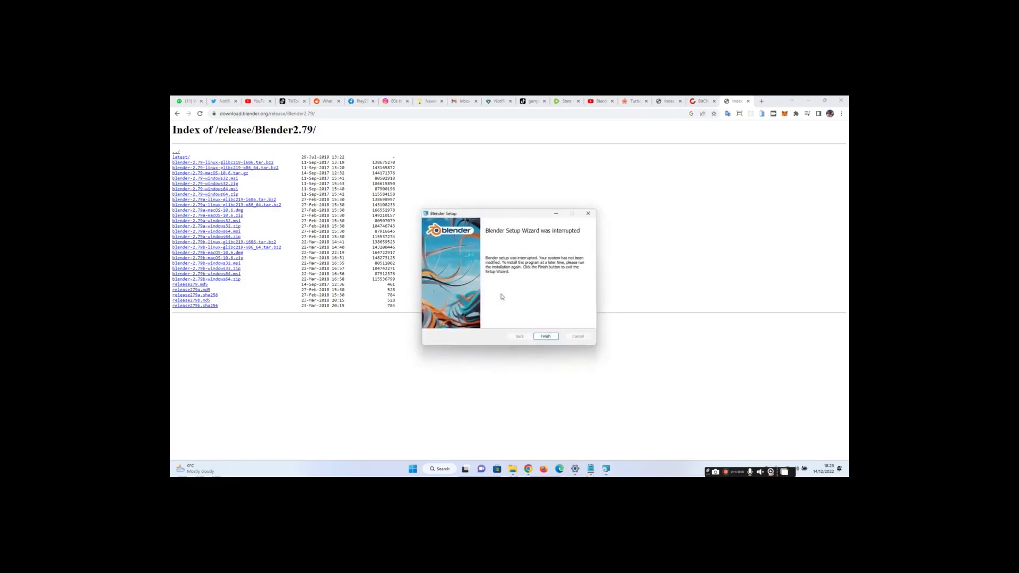
click(546, 337)
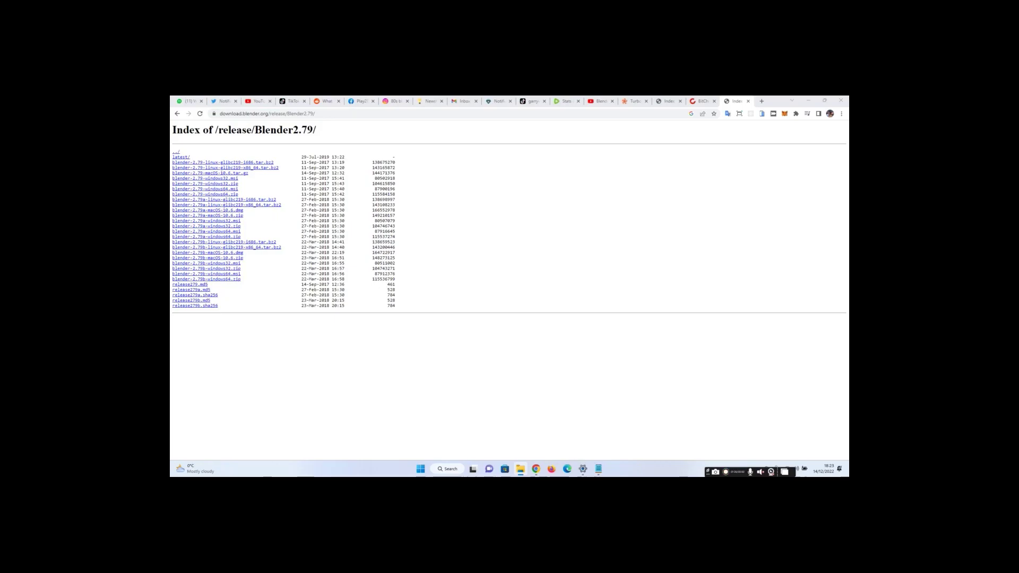
Launch Blender 2.79 from the desktop shortcut and dismiss its splash screen.
click(807, 100)
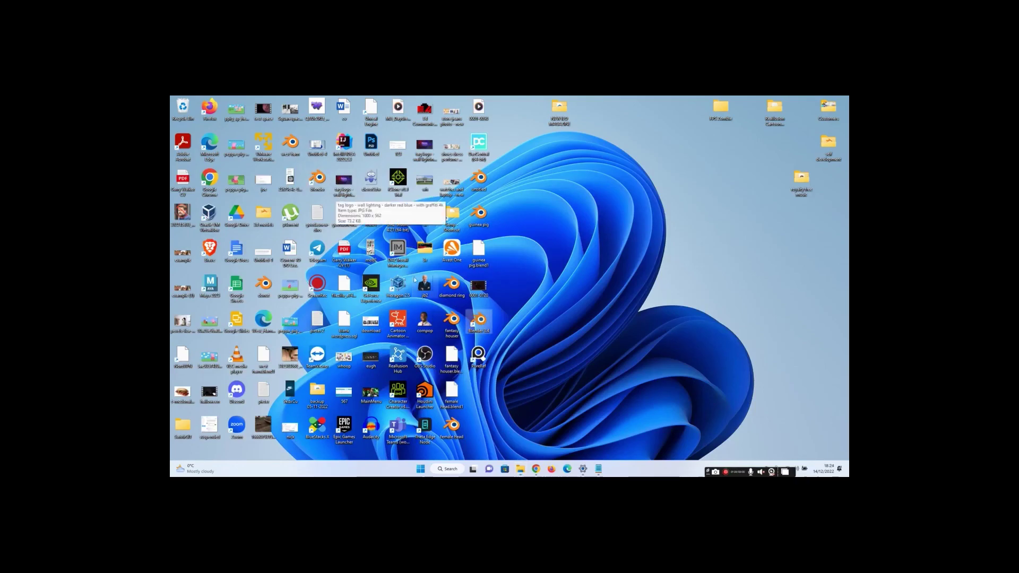
double_click(317, 180)
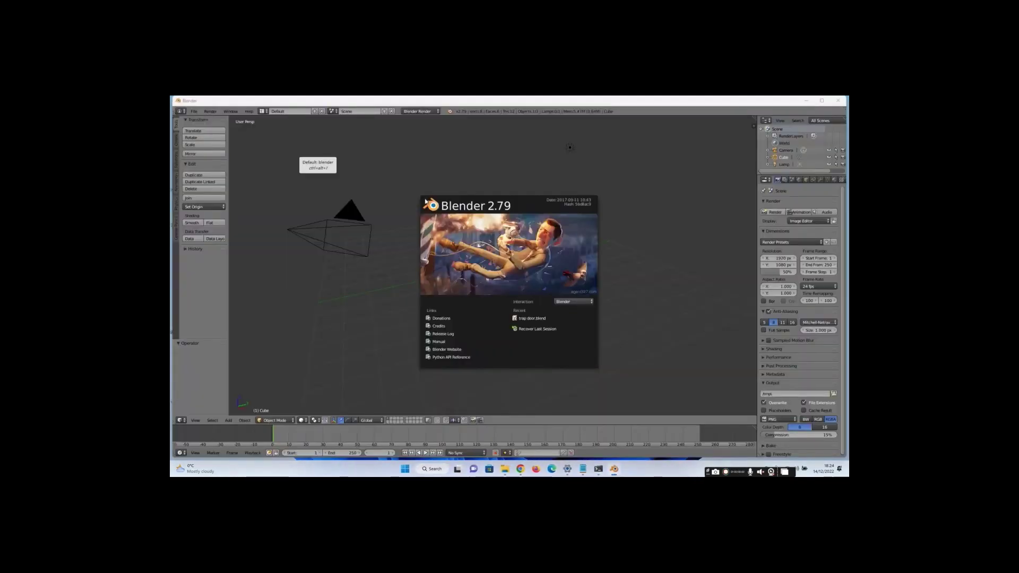
click(499, 159)
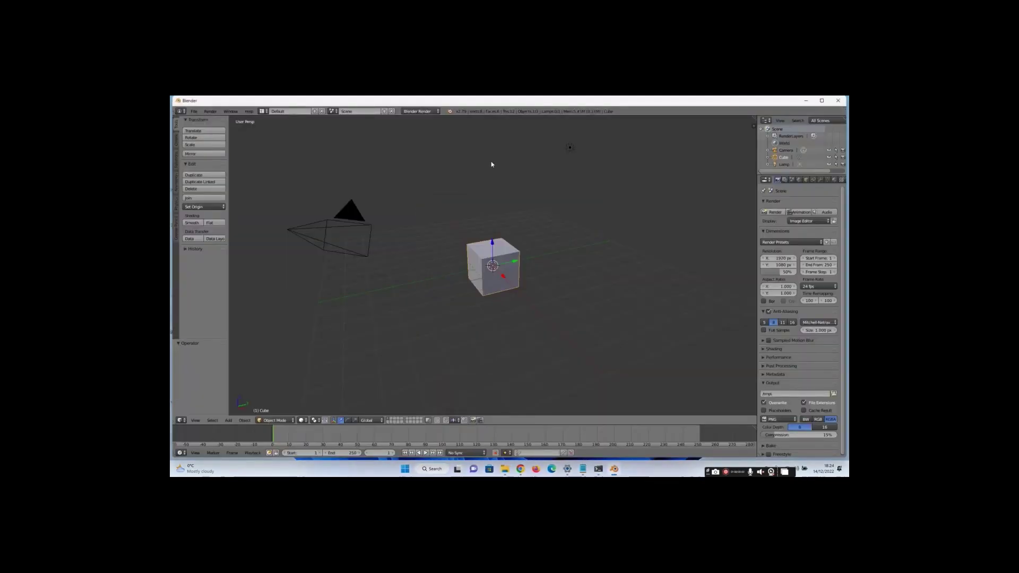
Delete the default camera, cube and lamp from the scene.
right_click(334, 227)
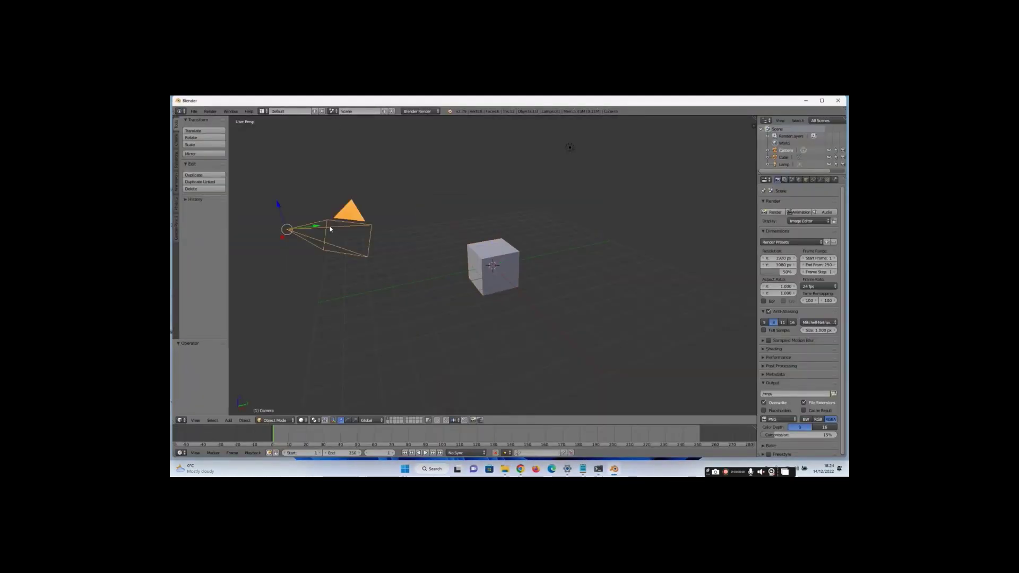
key(x)
click(319, 227)
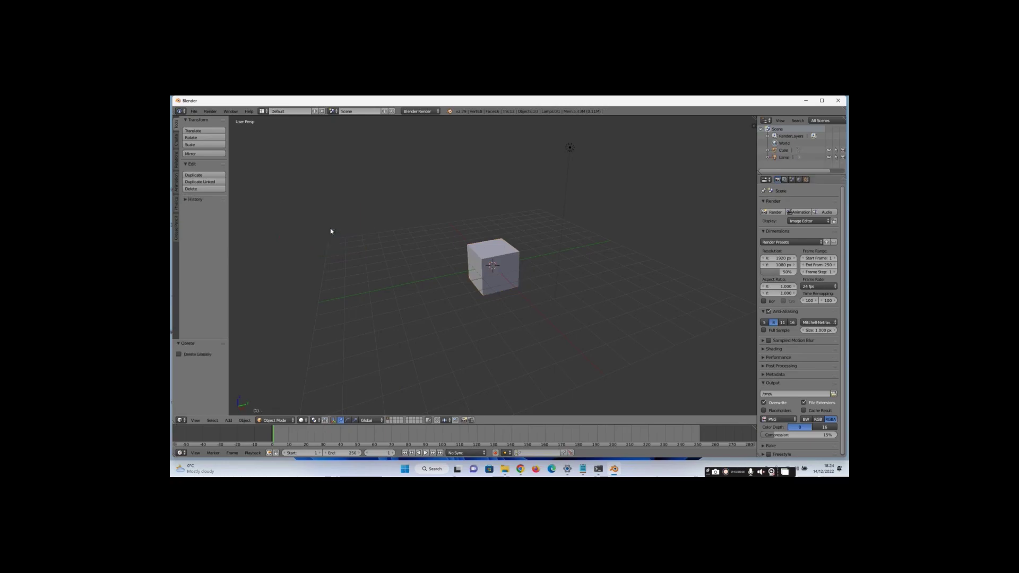
right_click(485, 255)
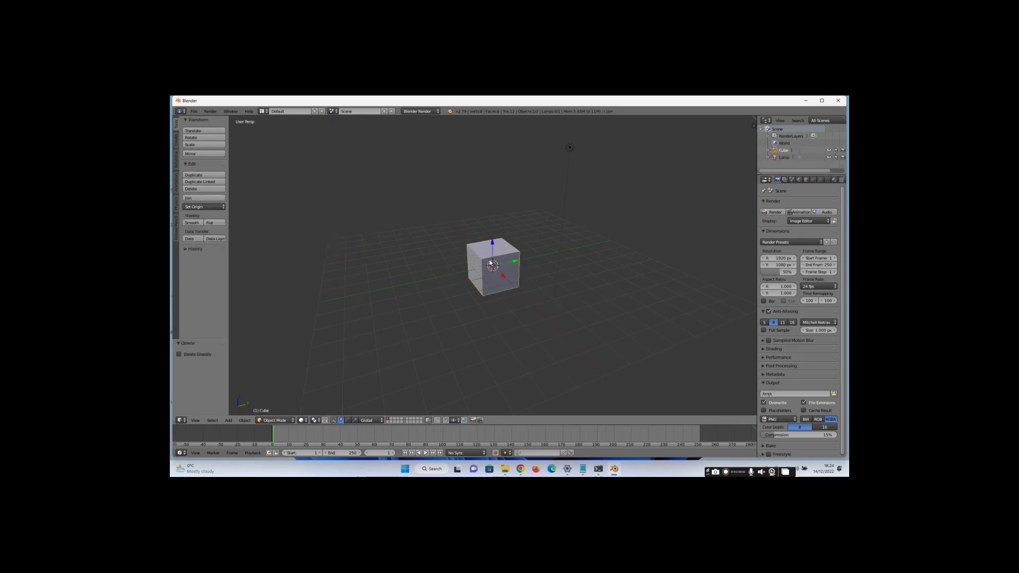
key(x)
click(478, 257)
right_click(571, 154)
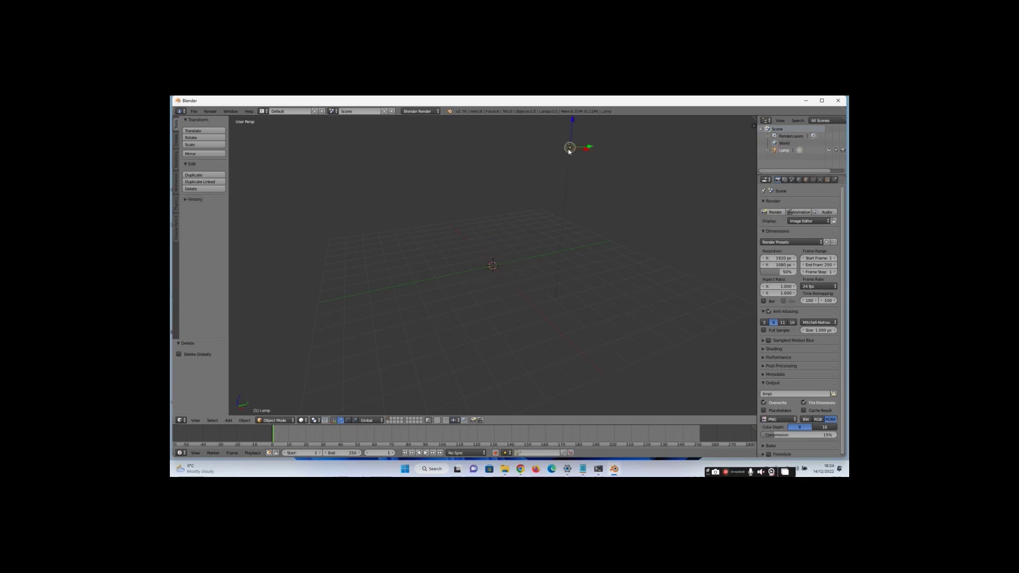
key(x)
click(560, 151)
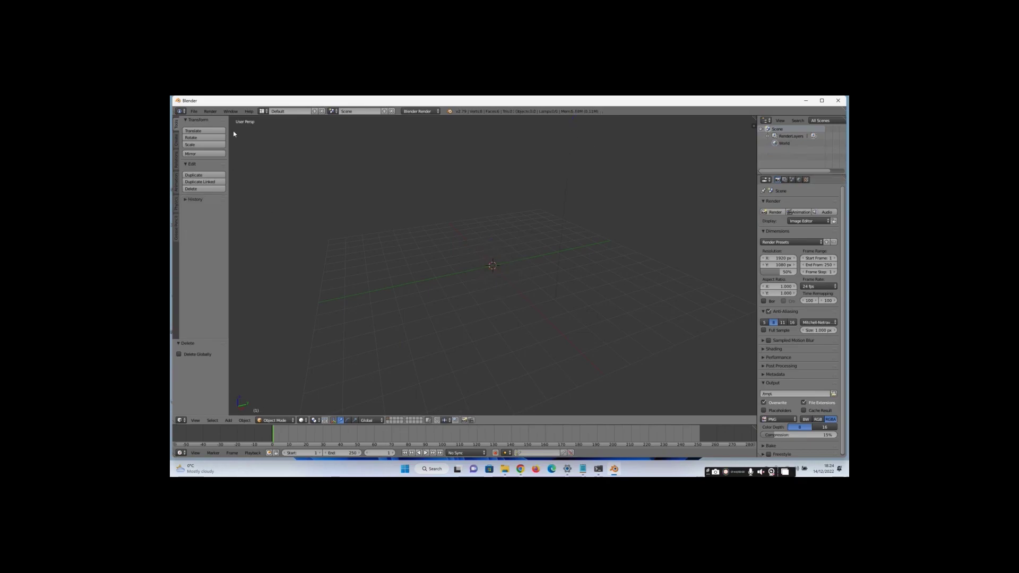
Import the log mesh from its .3ds file in the Downloads 'log' folder.
click(193, 111)
mouse_move(223, 245)
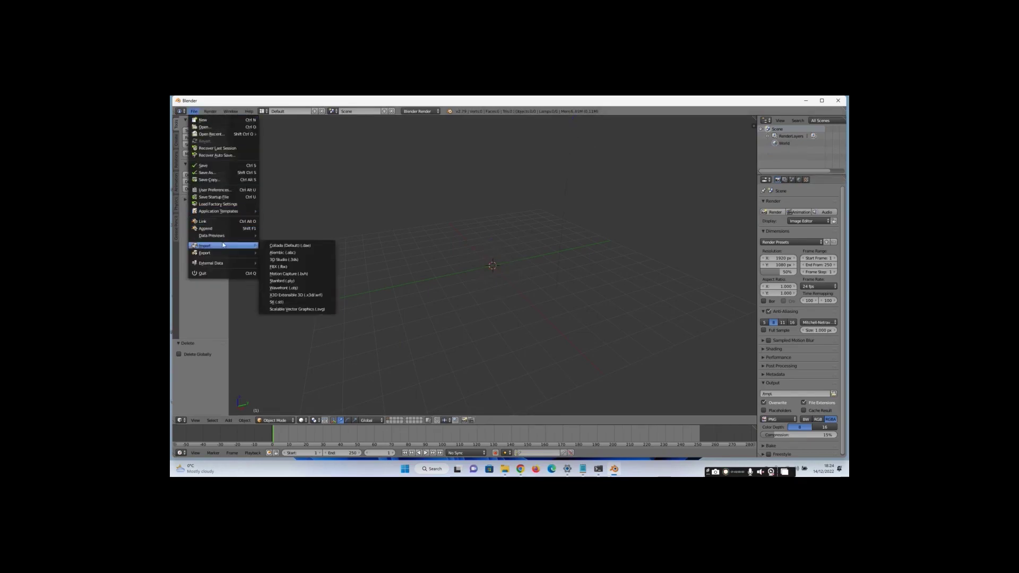
click(289, 260)
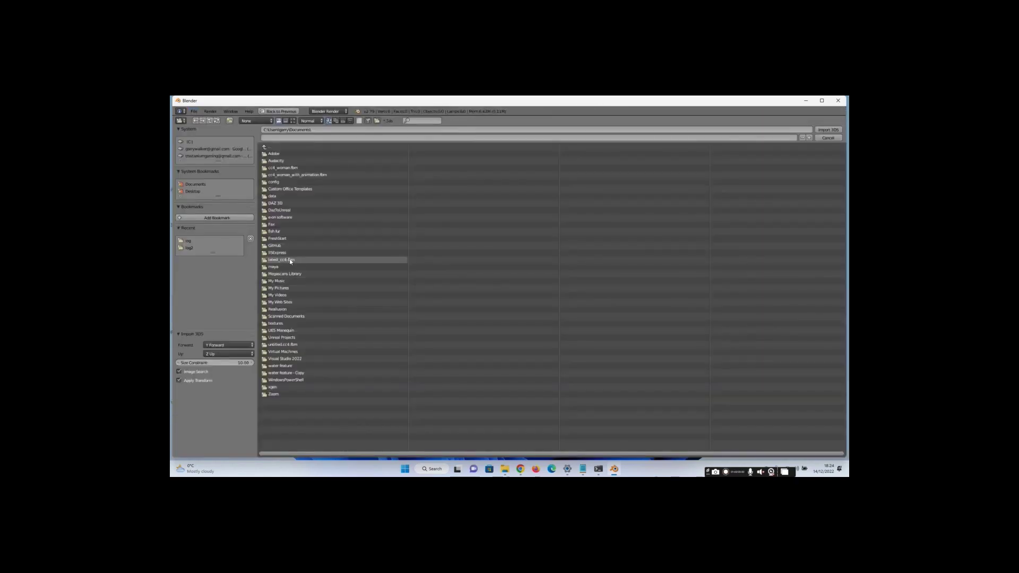
click(189, 240)
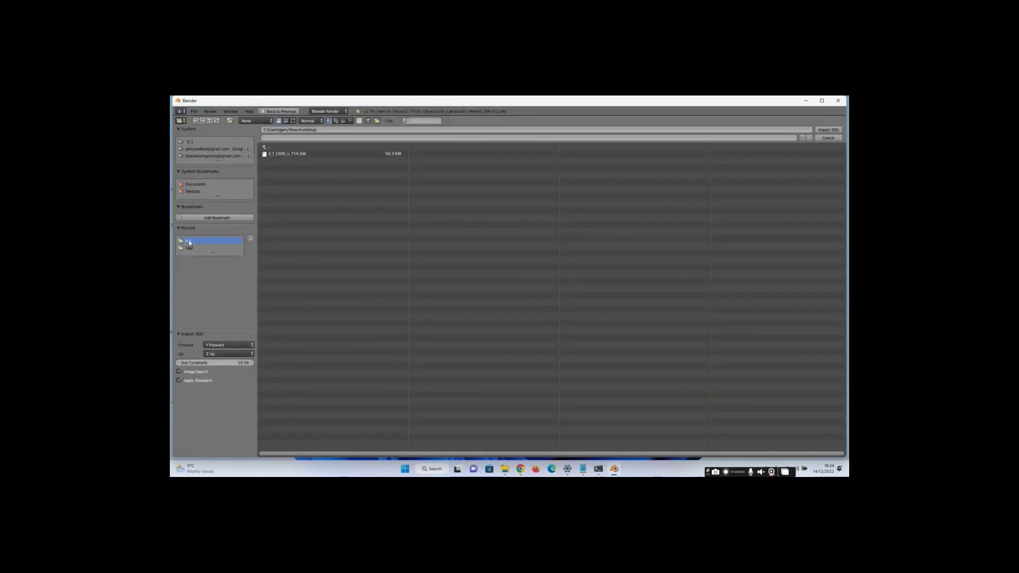
double_click(277, 154)
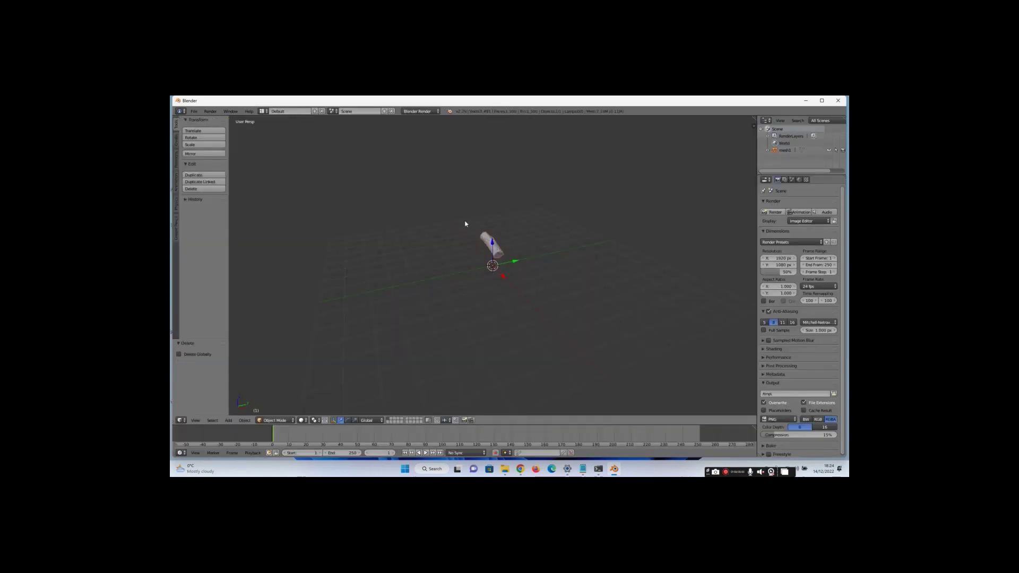
scroll(467, 224, up, 5)
scroll(469, 225, down, 3)
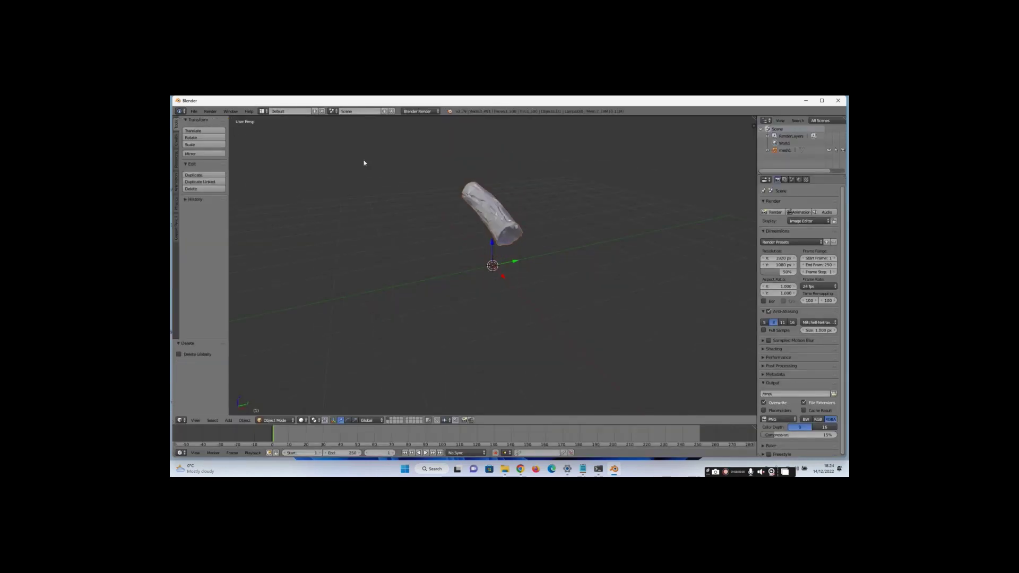
Select the log mesh and export it as untitled.fbx into the Downloads 'log' folder.
key(a)
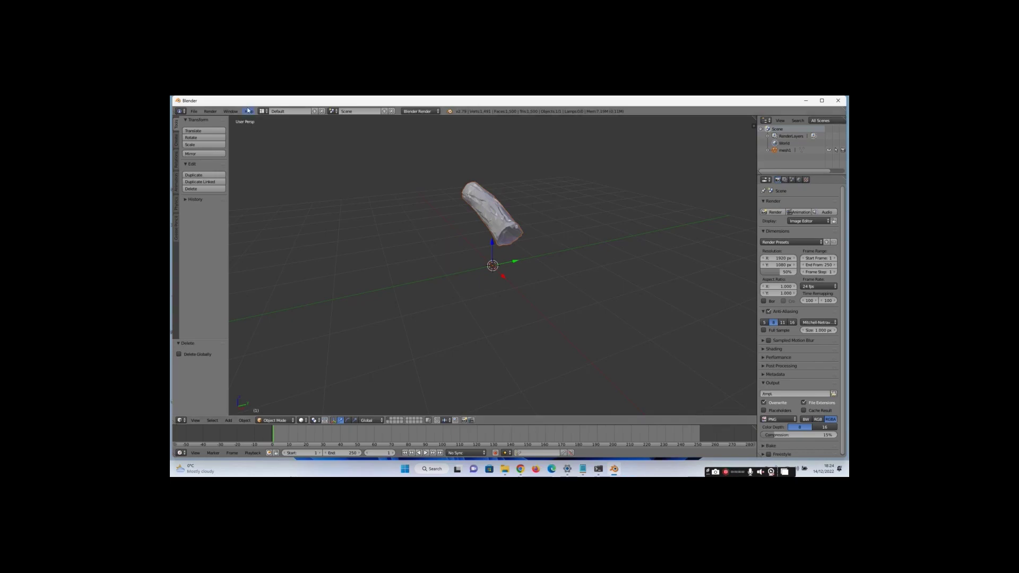
click(194, 111)
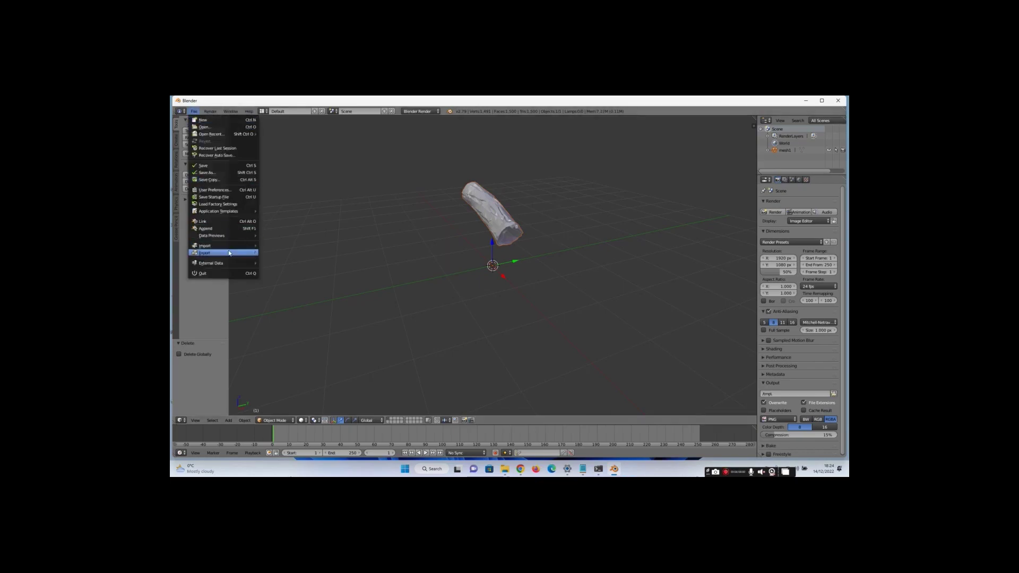
mouse_move(247, 253)
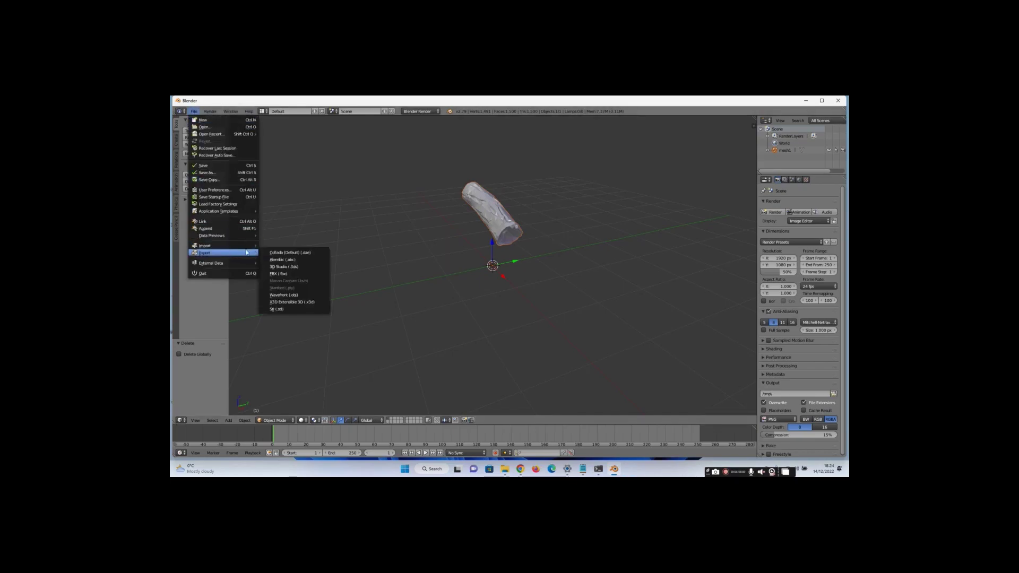
click(296, 274)
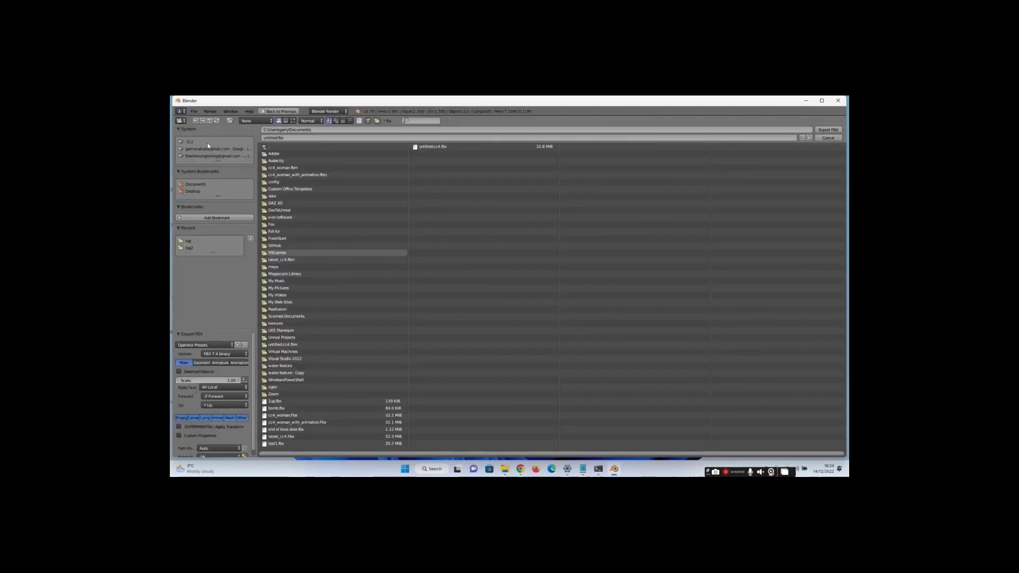
double_click(188, 240)
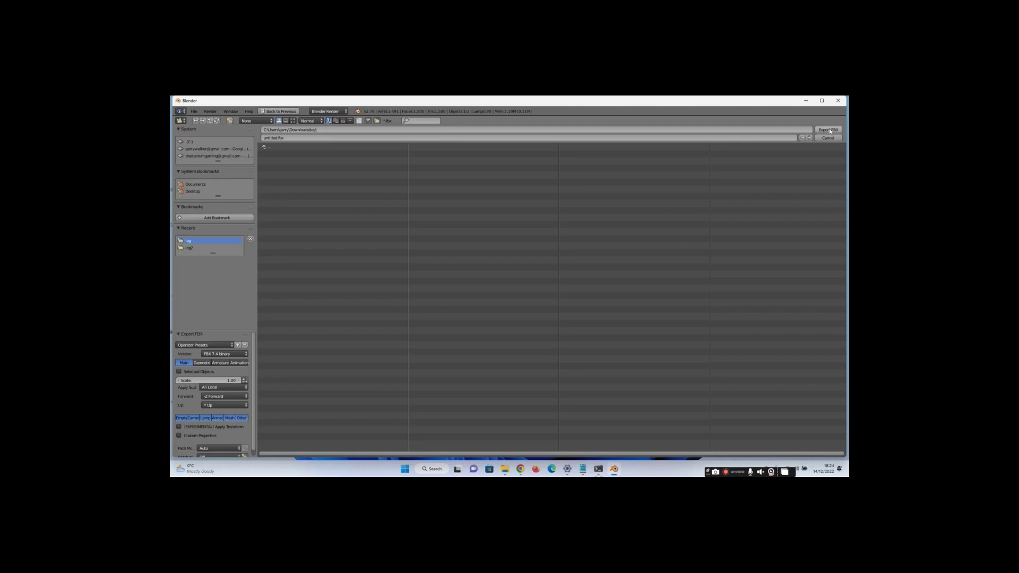
click(828, 130)
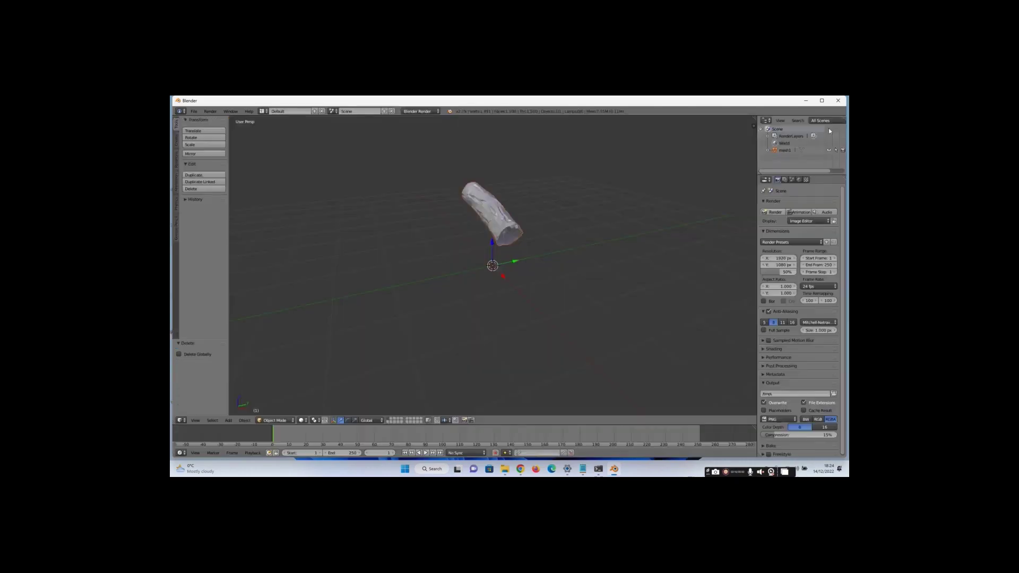
Quit Blender 2.79 without saving, start a General scene in Blender 3.4, and delete its cube.
click(838, 102)
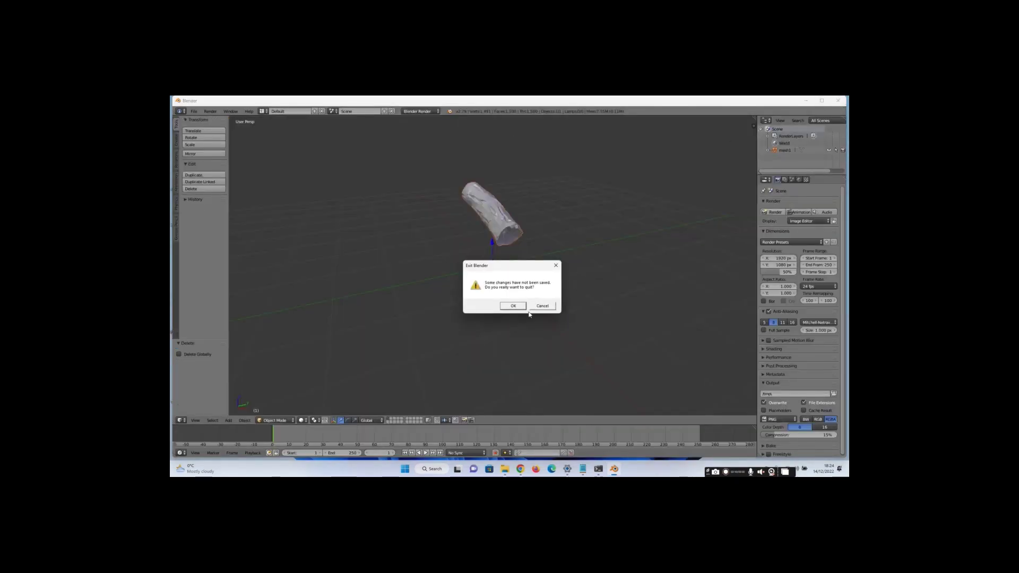
click(512, 306)
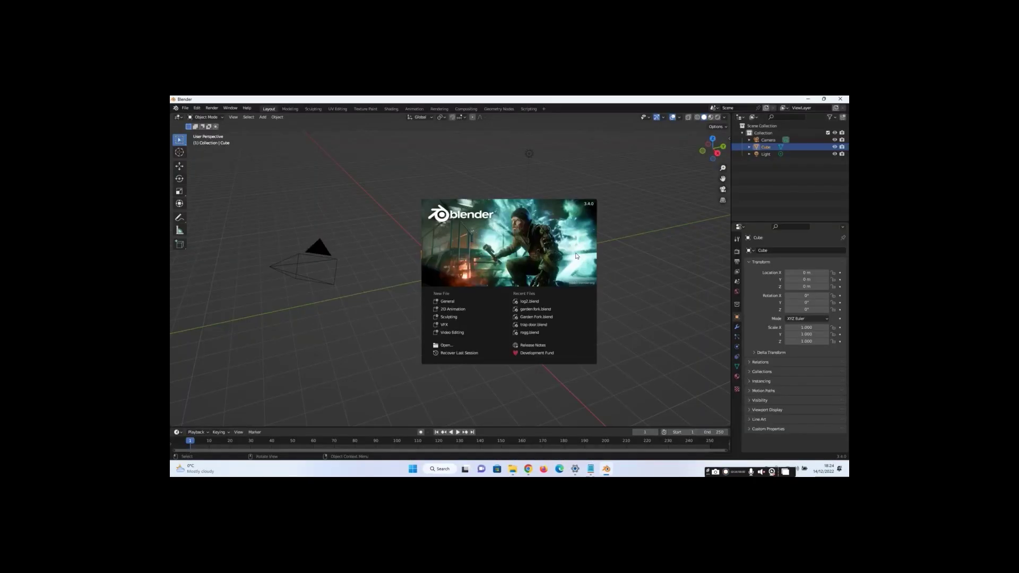
click(449, 302)
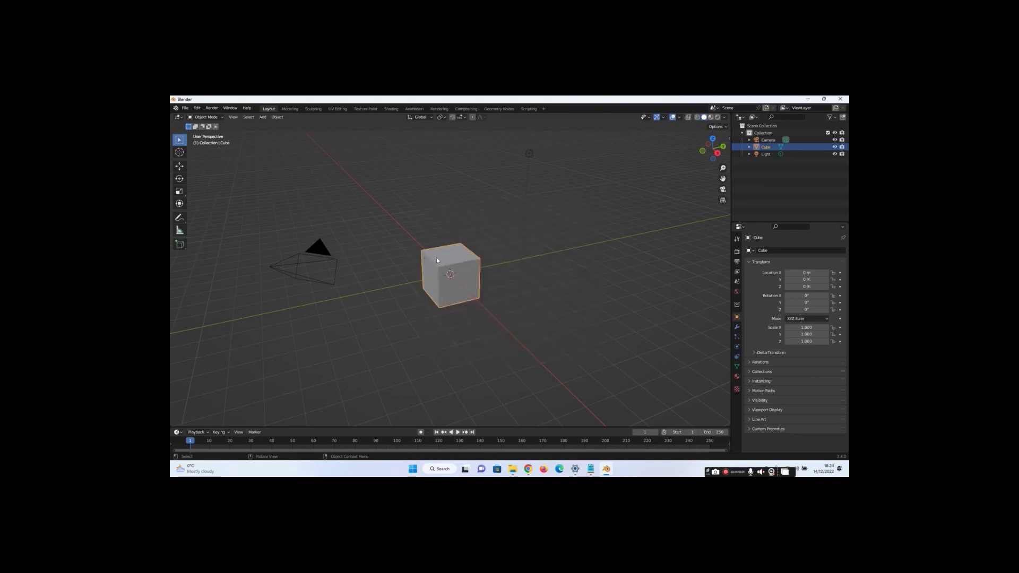
key(Delete)
Import untitled.fbx from the Downloads 'log' folder as an FBX model.
click(185, 108)
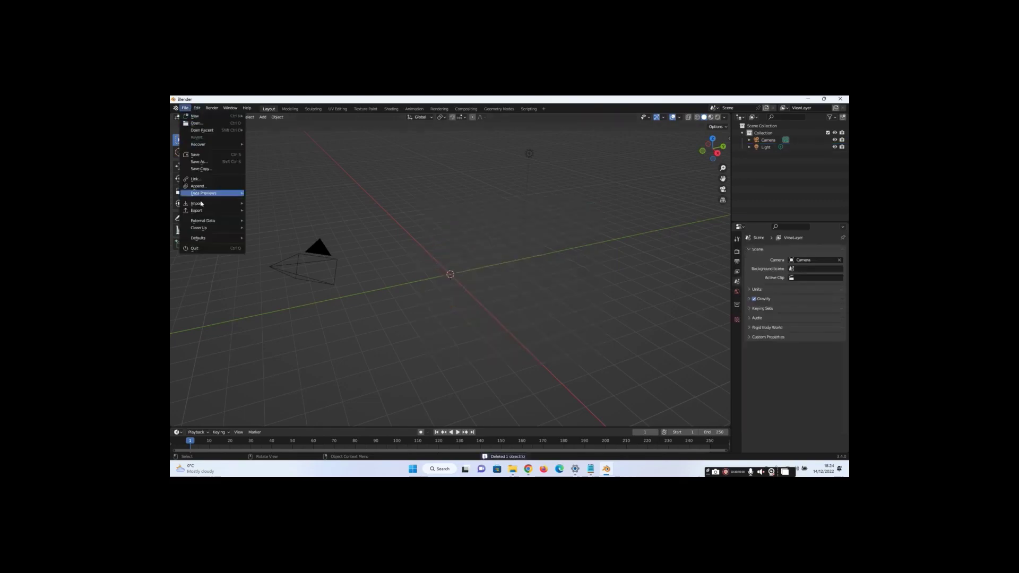
mouse_move(209, 205)
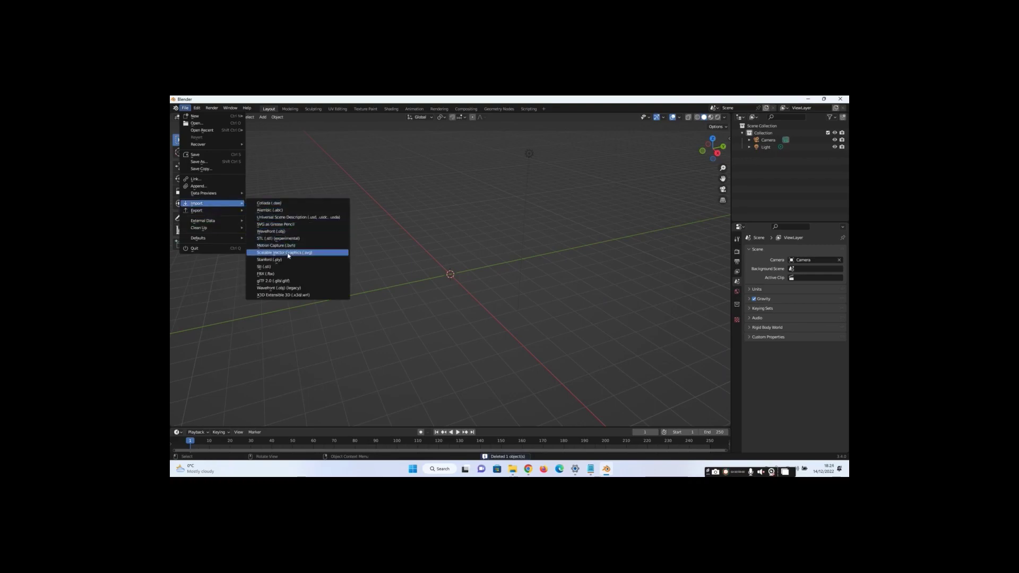
click(297, 273)
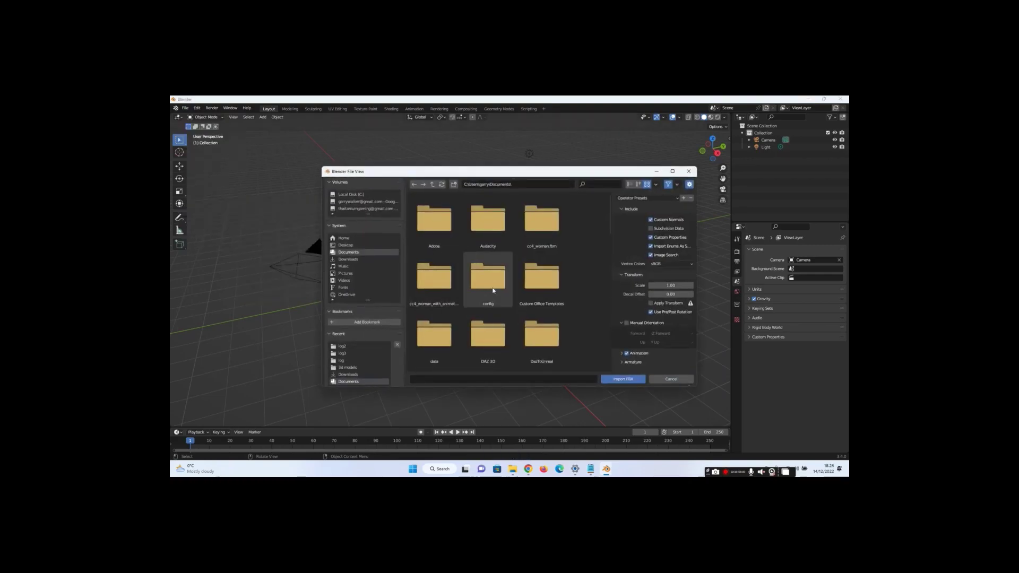
click(350, 362)
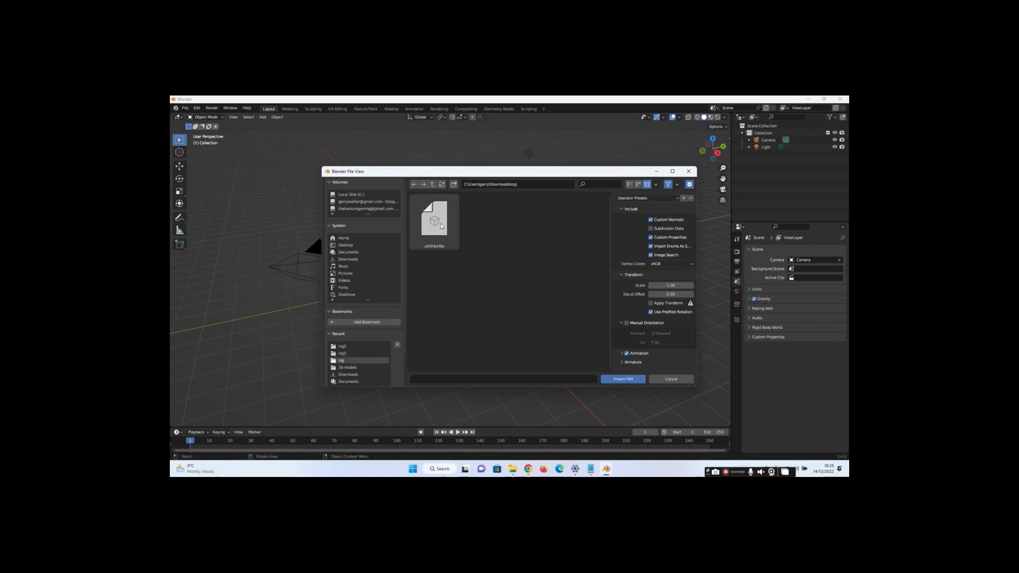
double_click(441, 226)
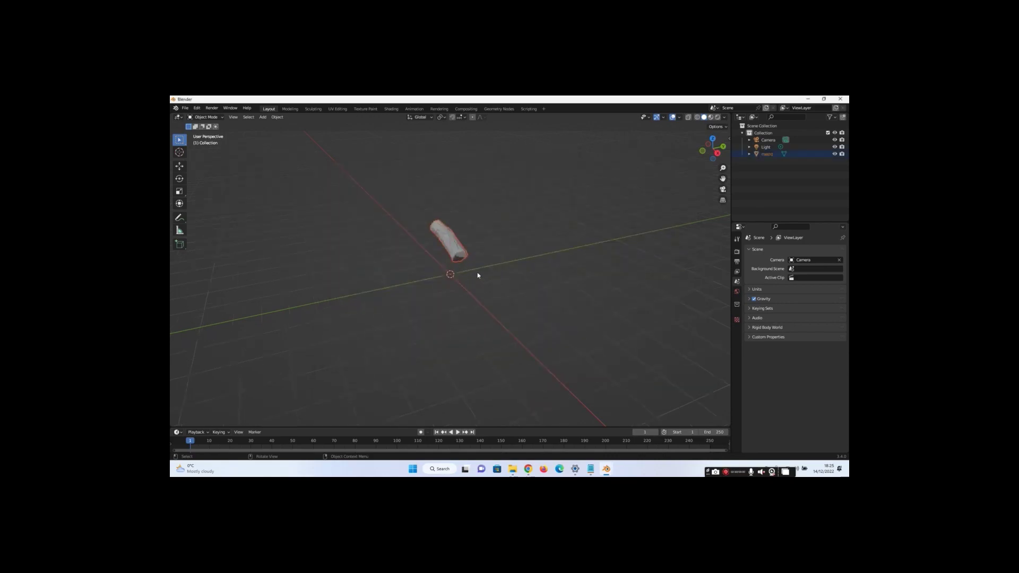
Select the log mesh and preview it in rendered viewport shading.
scroll(476, 273, up, 5)
scroll(475, 273, down, 3)
scroll(460, 254, up, 1)
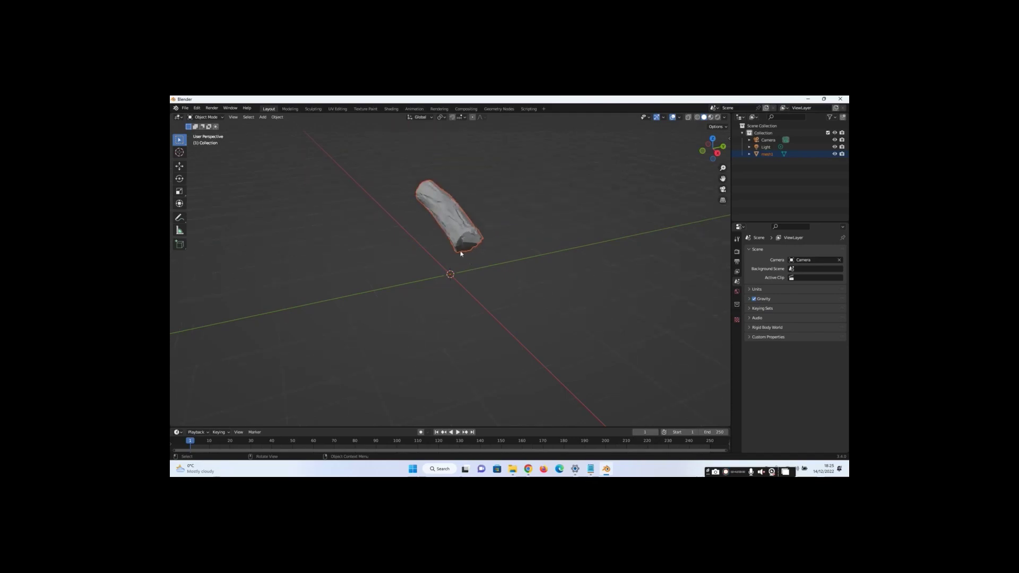
click(448, 202)
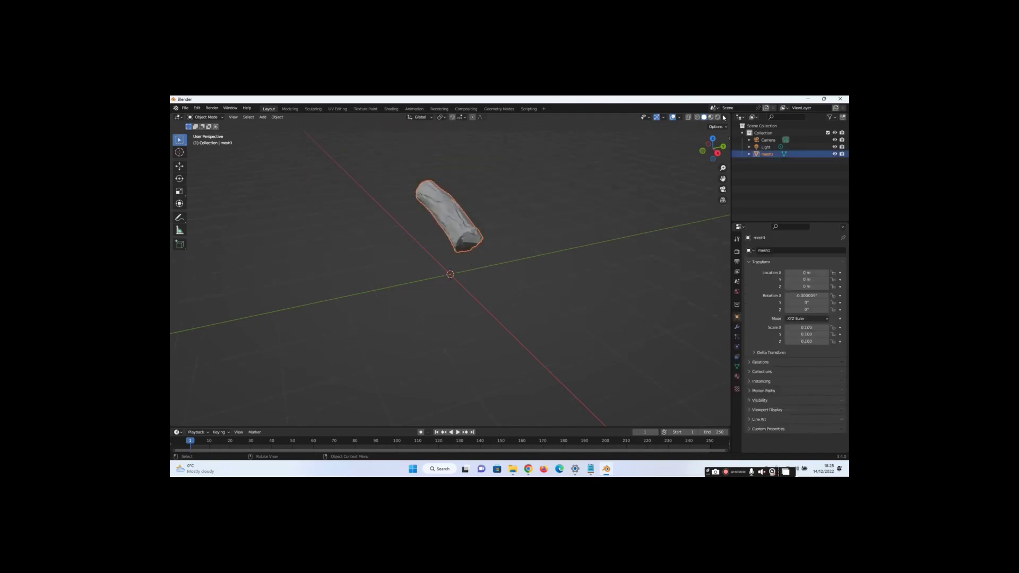
click(717, 117)
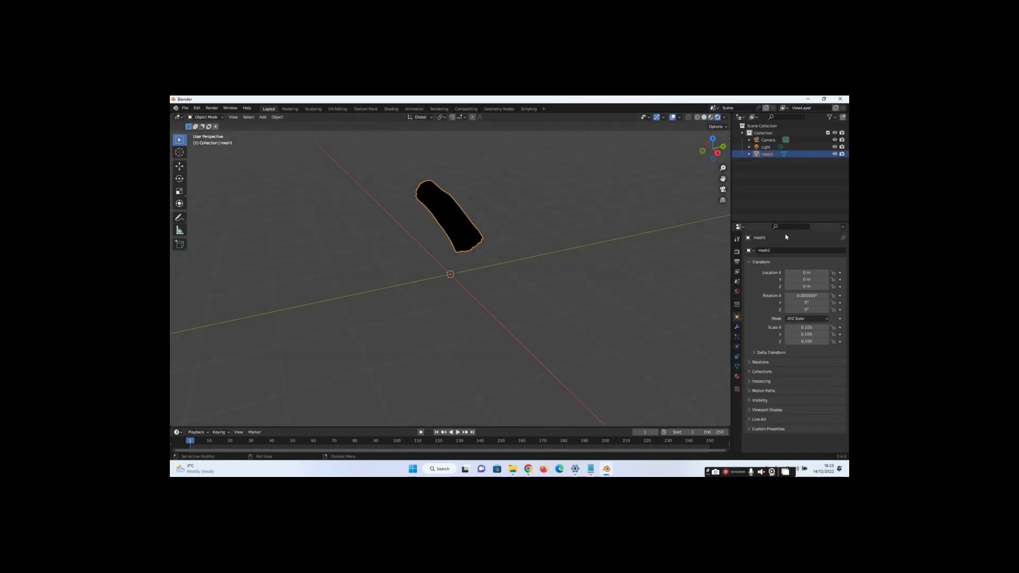
Replace the log's m0 material with a new one whose Base Color uses an Image Texture.
click(736, 377)
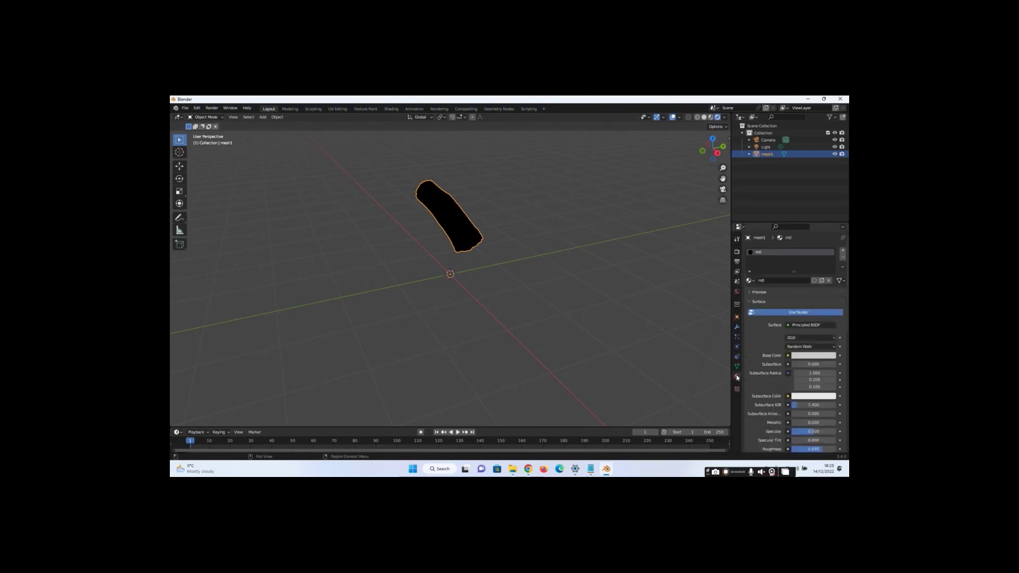
click(842, 257)
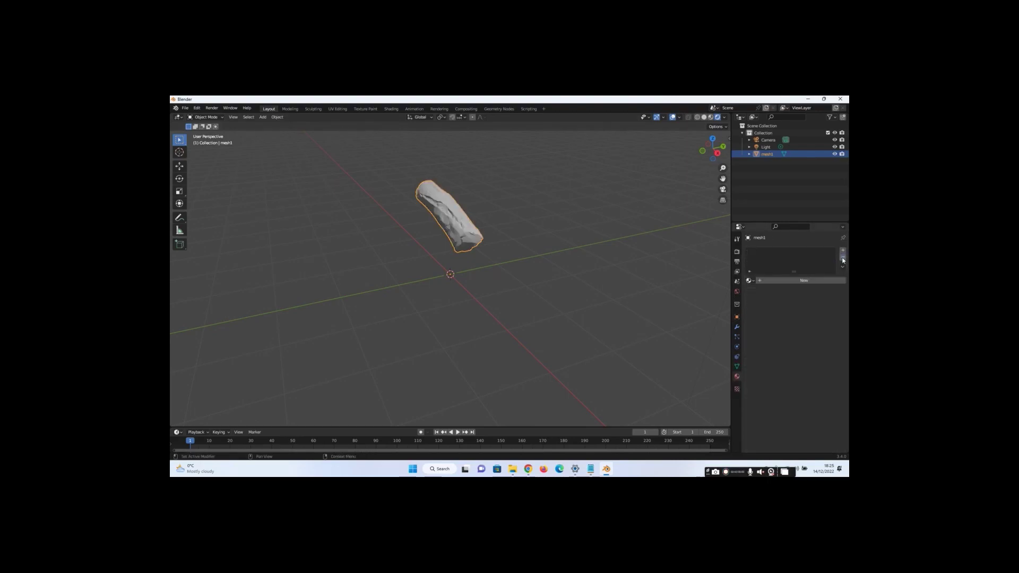
click(778, 281)
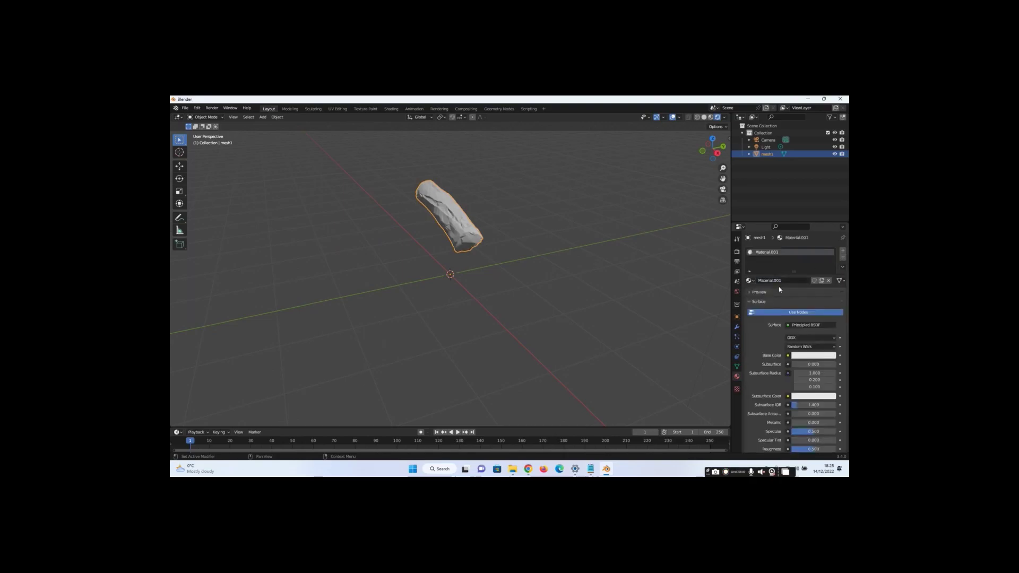
click(788, 355)
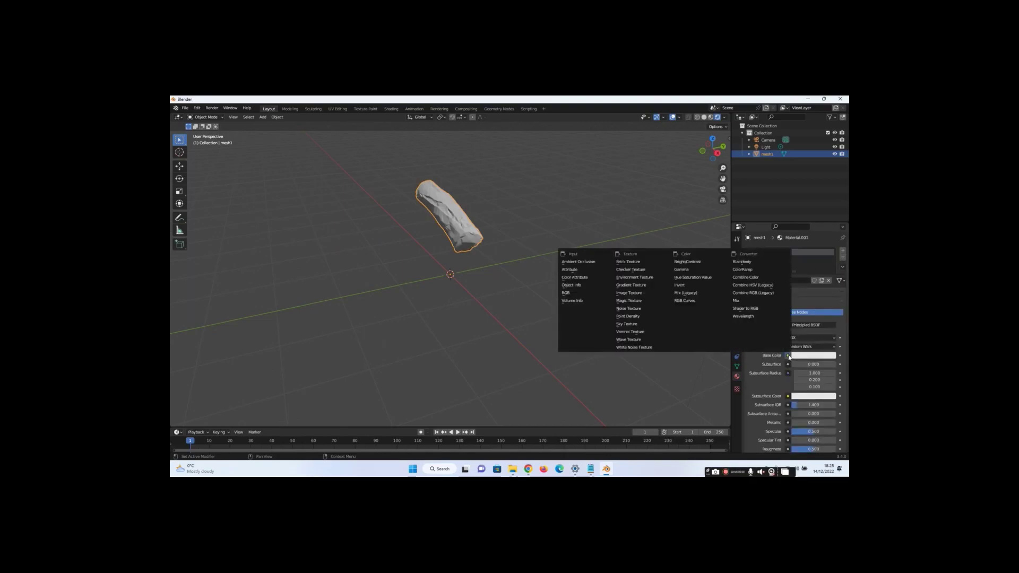
click(651, 297)
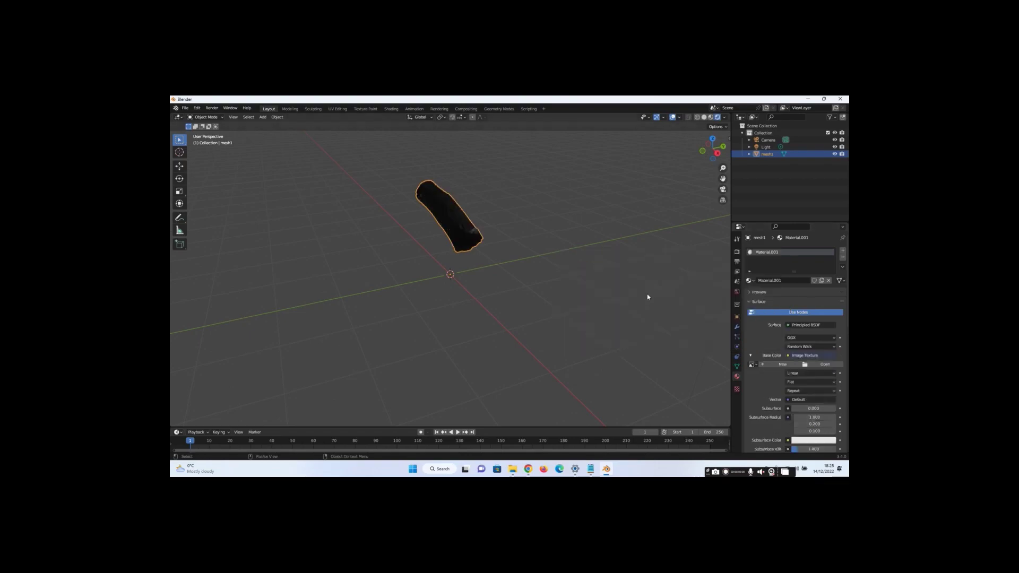
Load Copy.jpg from the 'log' folder as the Base Color image and reframe the log.
click(811, 365)
click(342, 347)
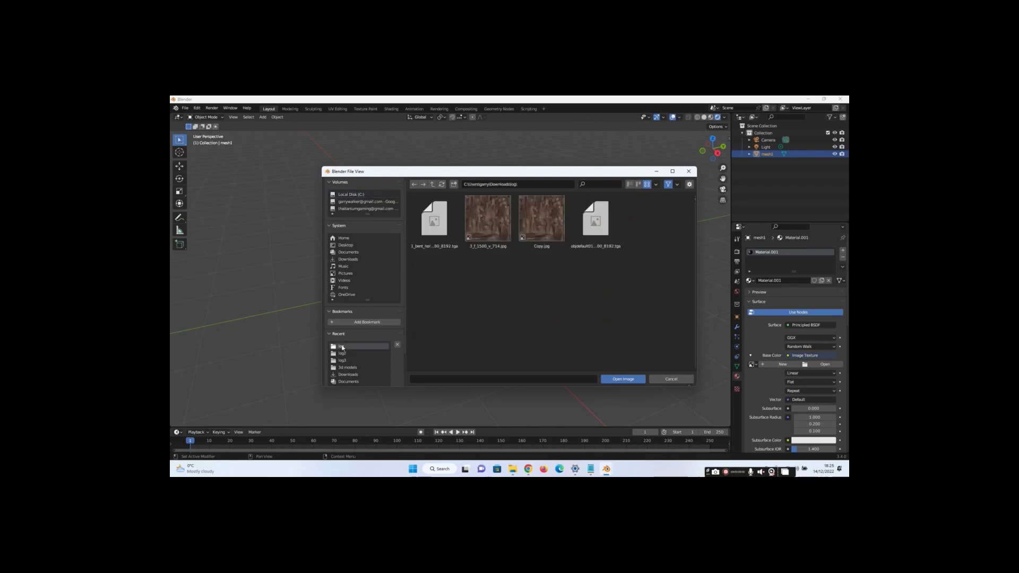
double_click(534, 229)
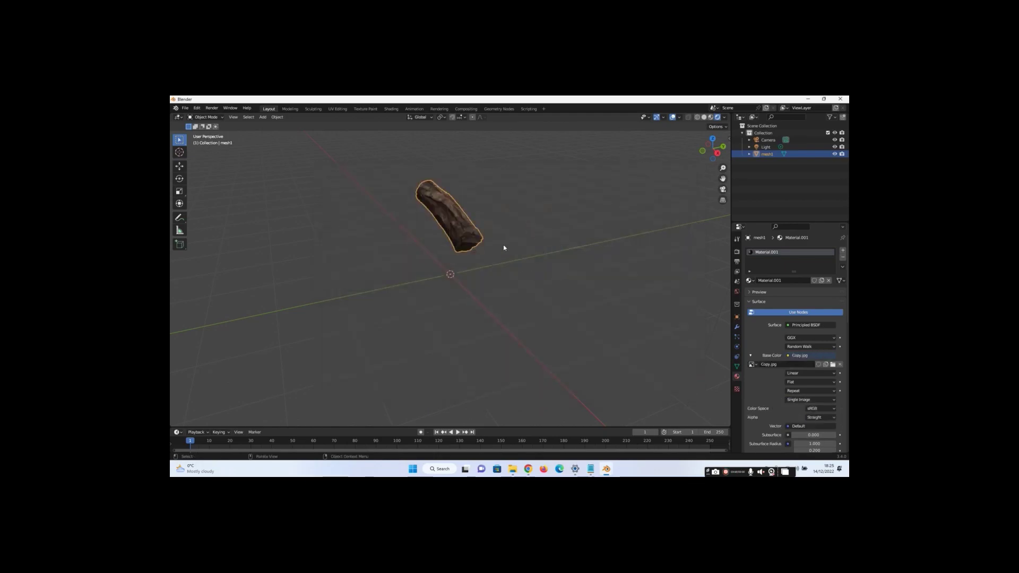
scroll(531, 201, up, 4)
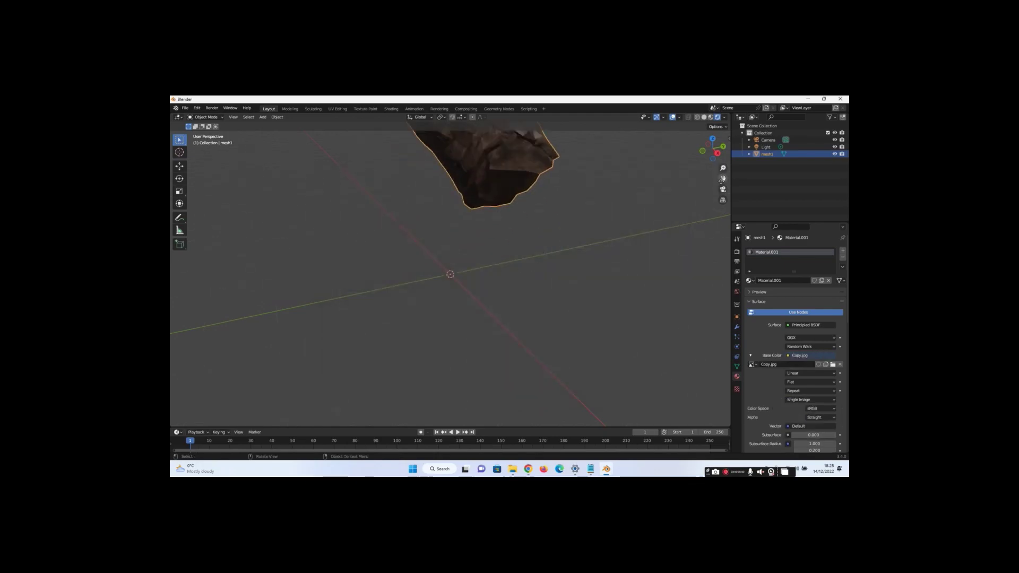
drag(723, 179, 772, 305)
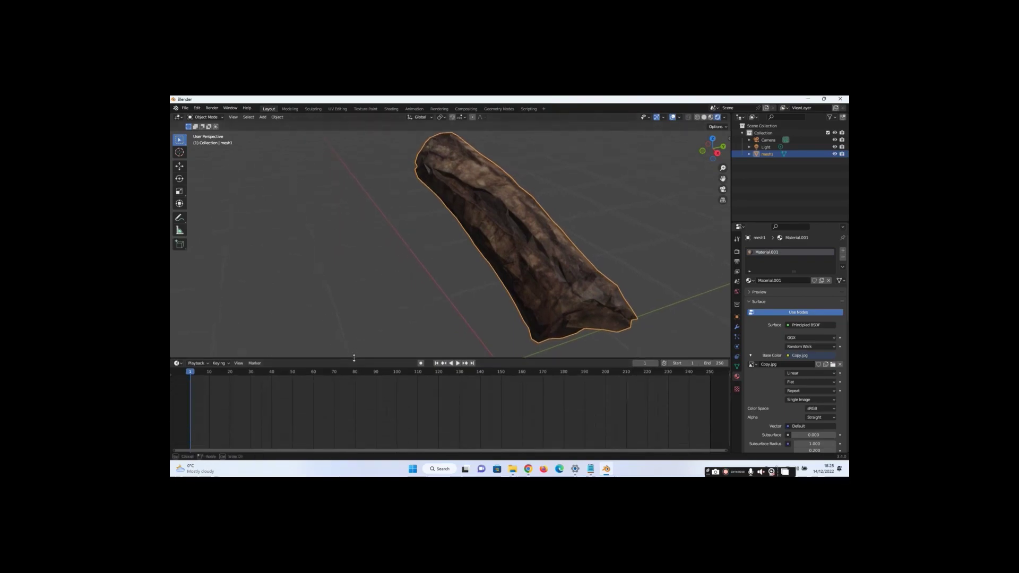
drag(354, 358, 352, 312)
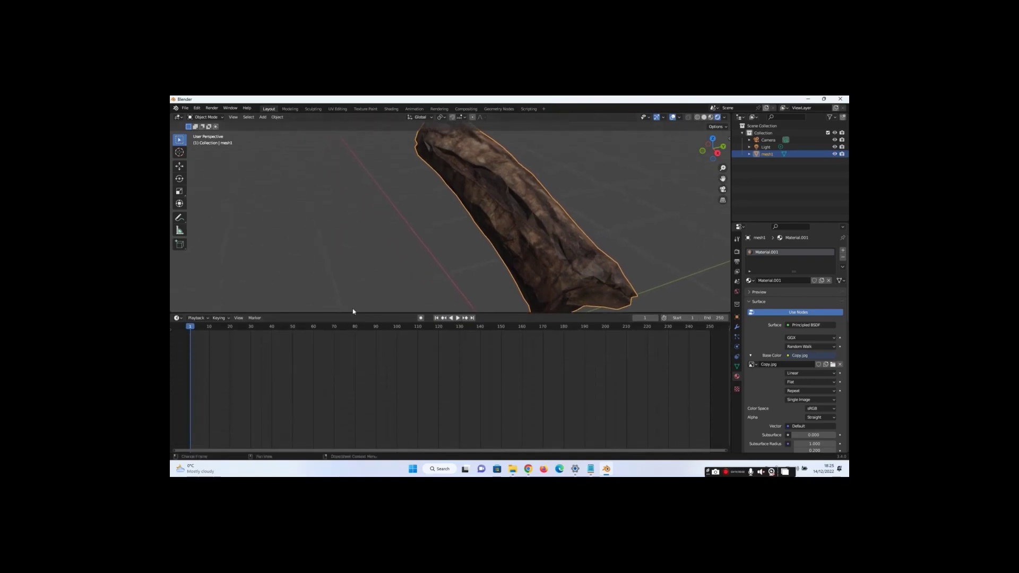
Turn the bottom area into the Shader Editor and paste in the 1_bent_normals_1500_8192.tga image node.
click(178, 318)
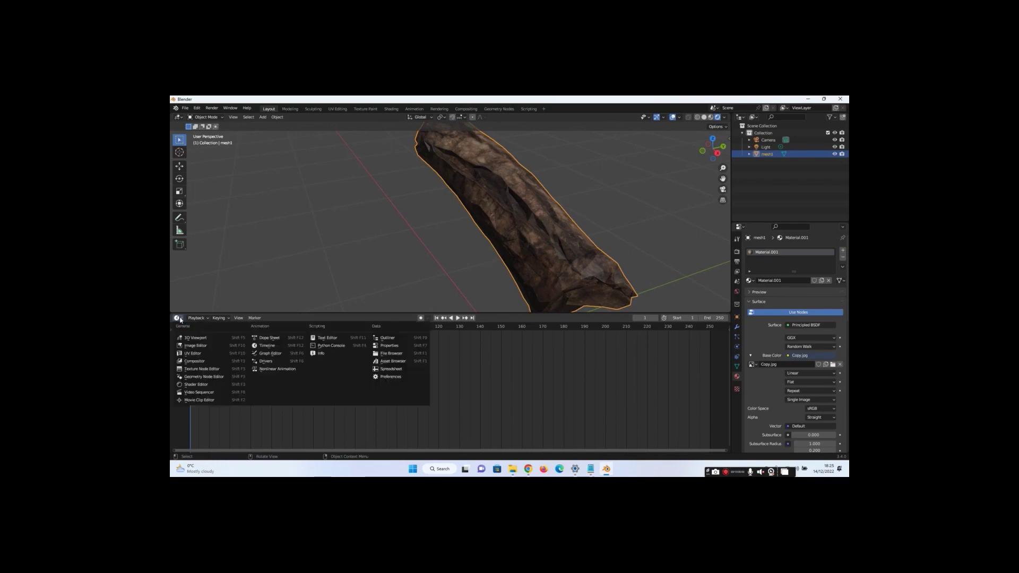
click(190, 385)
scroll(345, 394, up, 4)
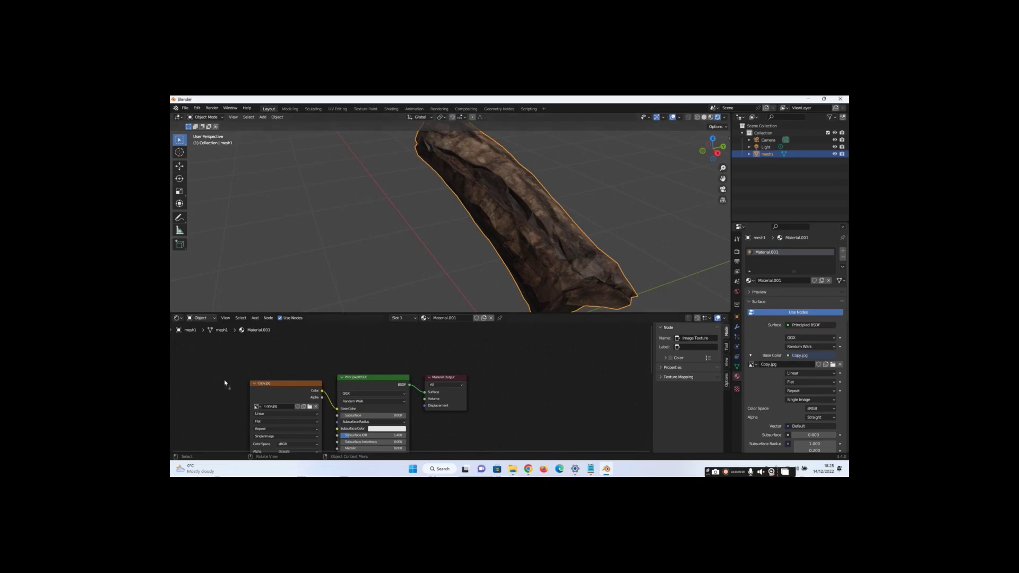
key(ctrl+v)
scroll(234, 353, down, 2)
middle_drag(271, 360, 415, 365)
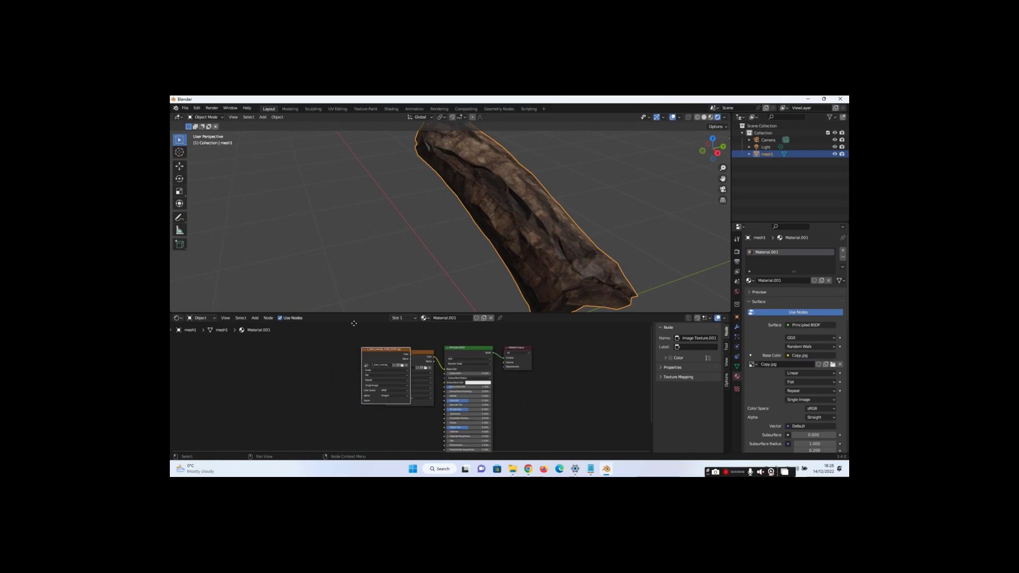
Place the normal-map node below Copy.jpg with its Color feeding the Principled BSDF Normal input.
drag(385, 355, 358, 390)
scroll(371, 389, up, 4)
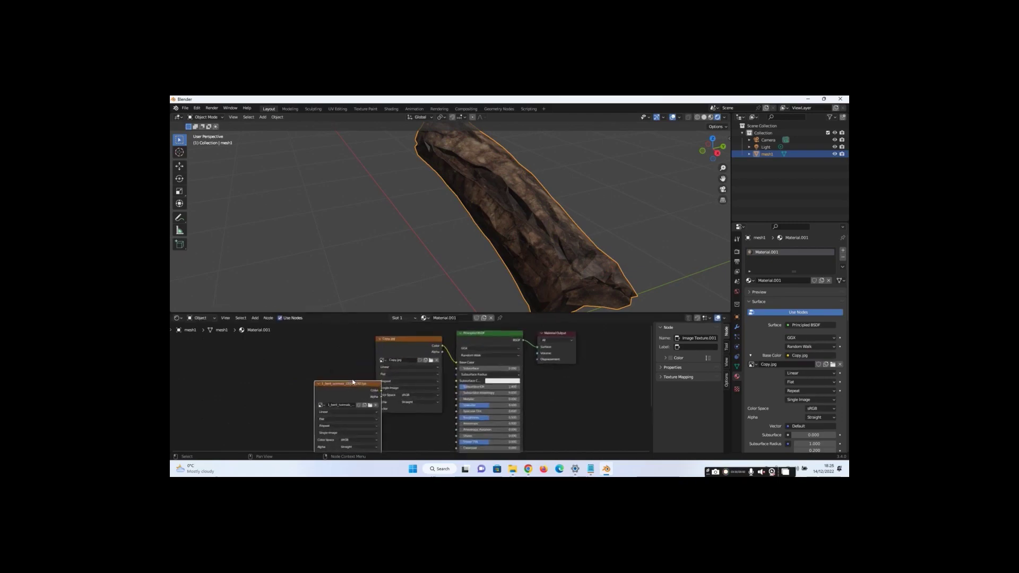
scroll(418, 436, down, 1)
middle_drag(419, 435, 367, 337)
drag(366, 313, 364, 226)
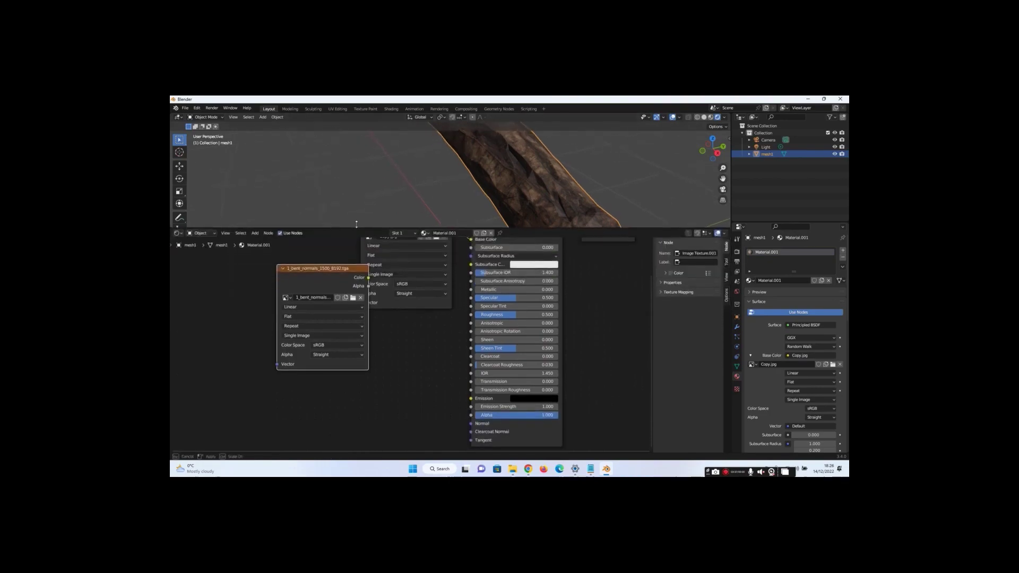
drag(351, 270, 467, 424)
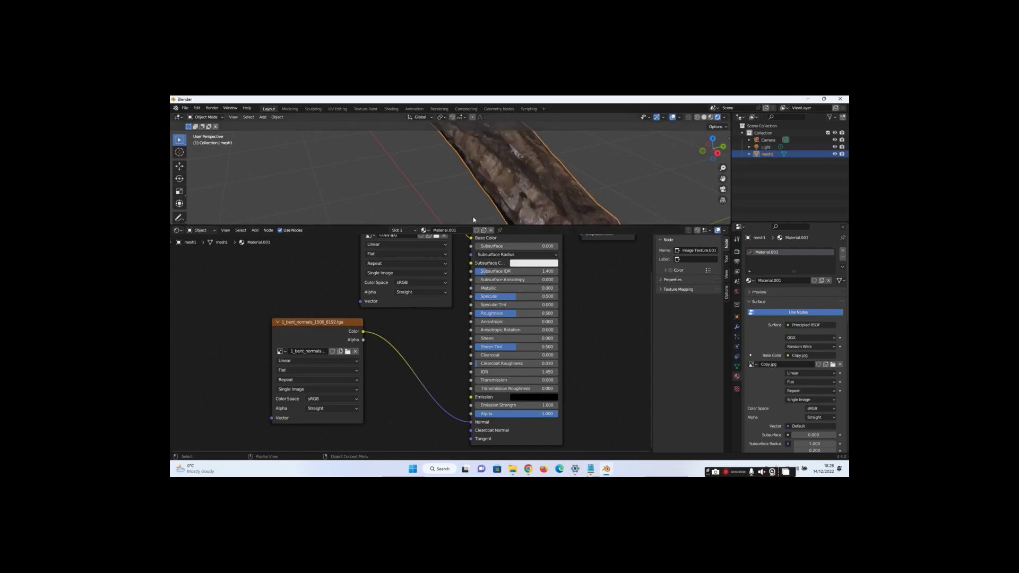
drag(470, 226, 480, 320)
scroll(499, 217, down, 3)
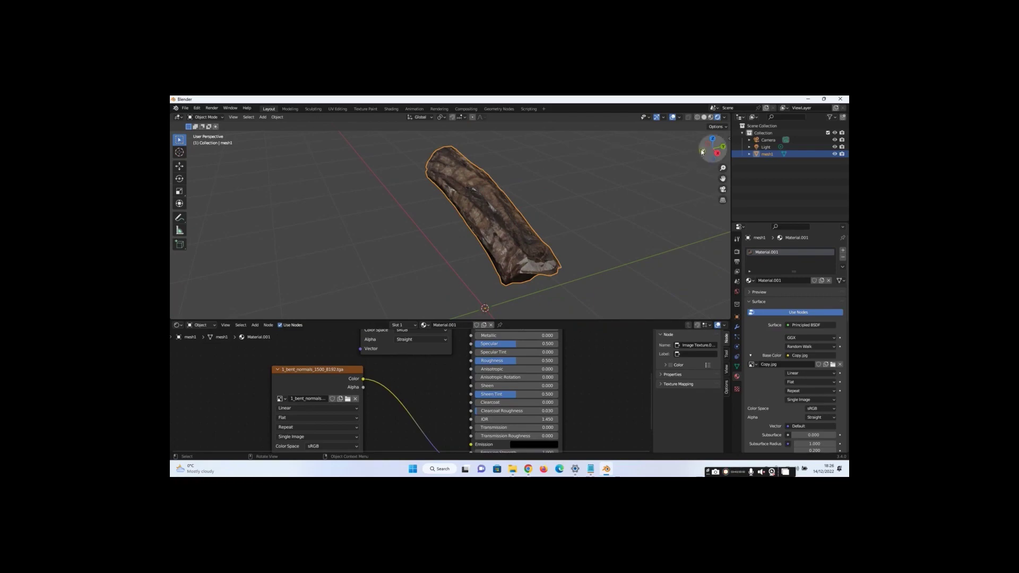
Drag Roughness, Specular and Sheen Tint on the Principled BSDF down to 0.000.
drag(713, 150, 610, 223)
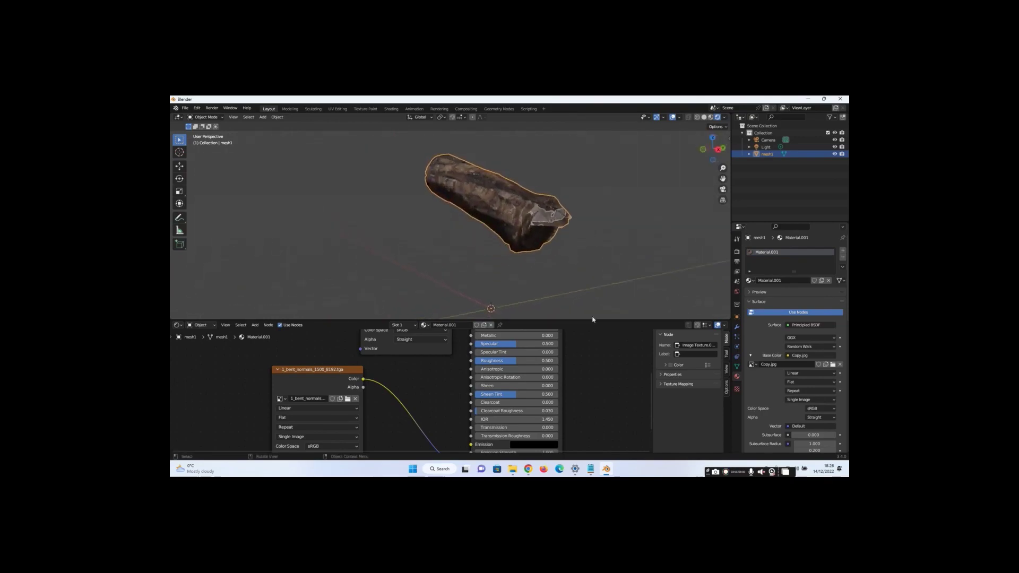
drag(515, 361, 475, 361)
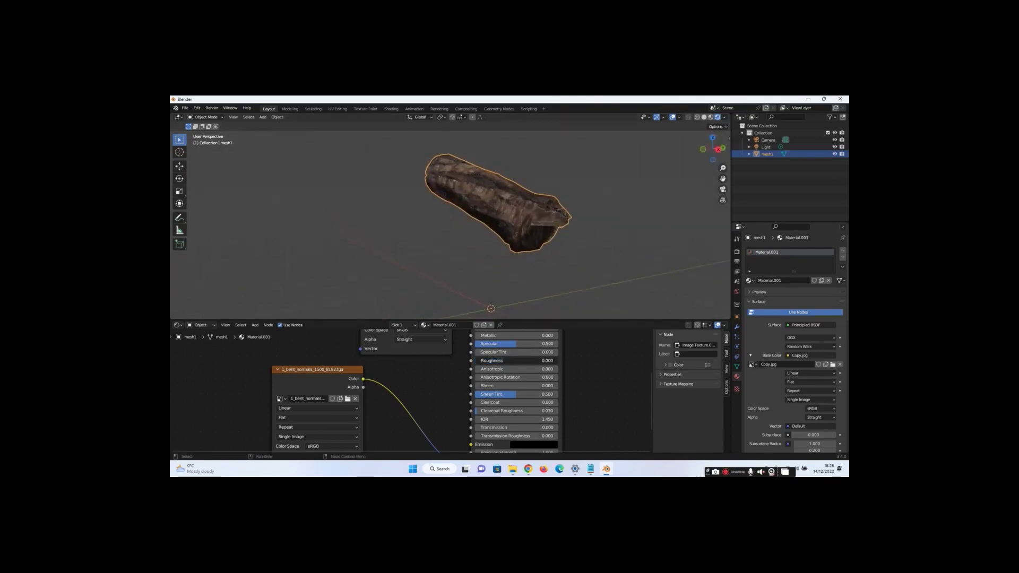
scroll(512, 242, up, 8)
scroll(513, 242, down, 3)
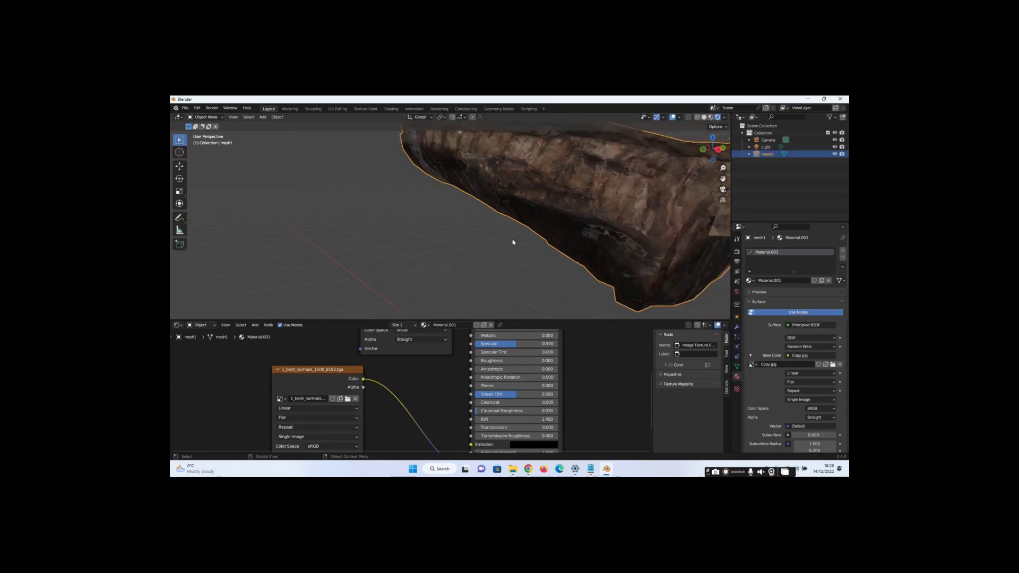
drag(515, 344, 476, 347)
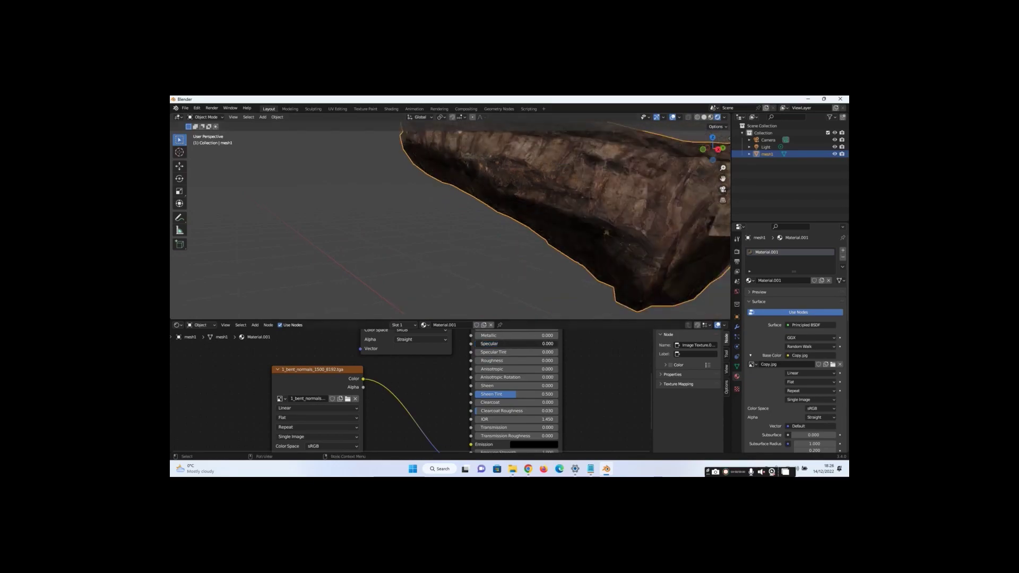
drag(512, 394, 475, 394)
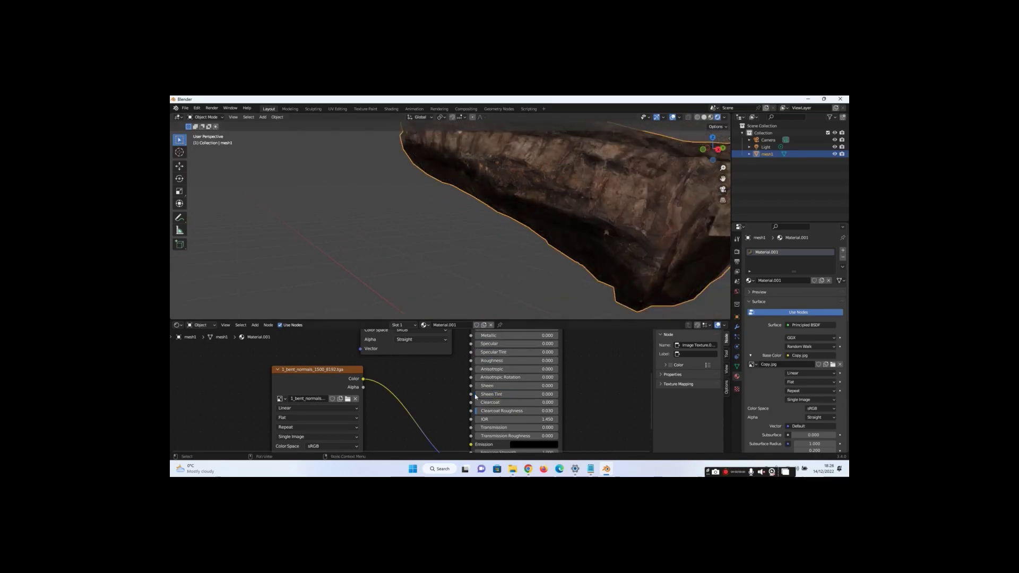
scroll(526, 392, down, 2)
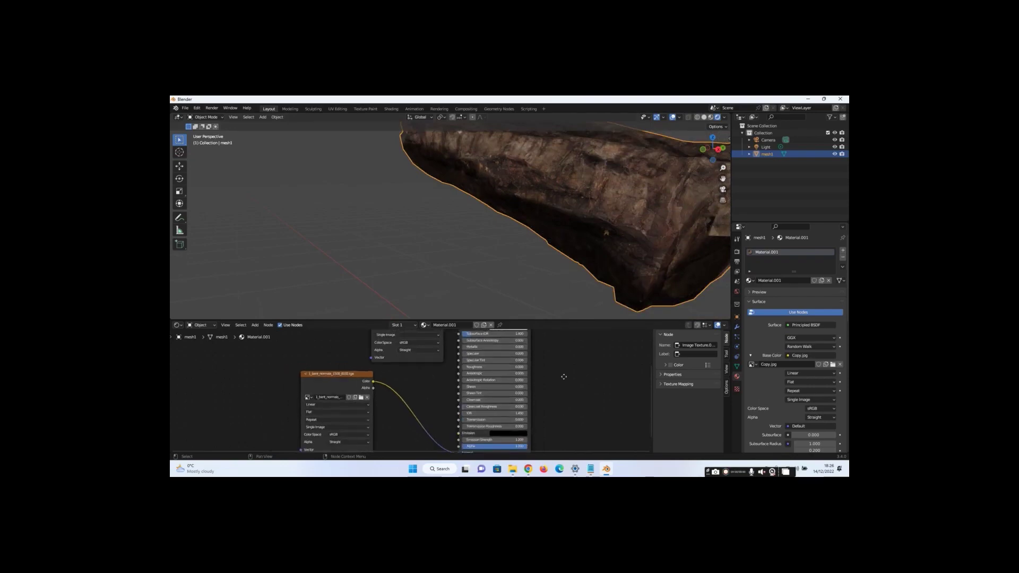
middle_drag(563, 376, 556, 402)
middle_drag(583, 295, 583, 229)
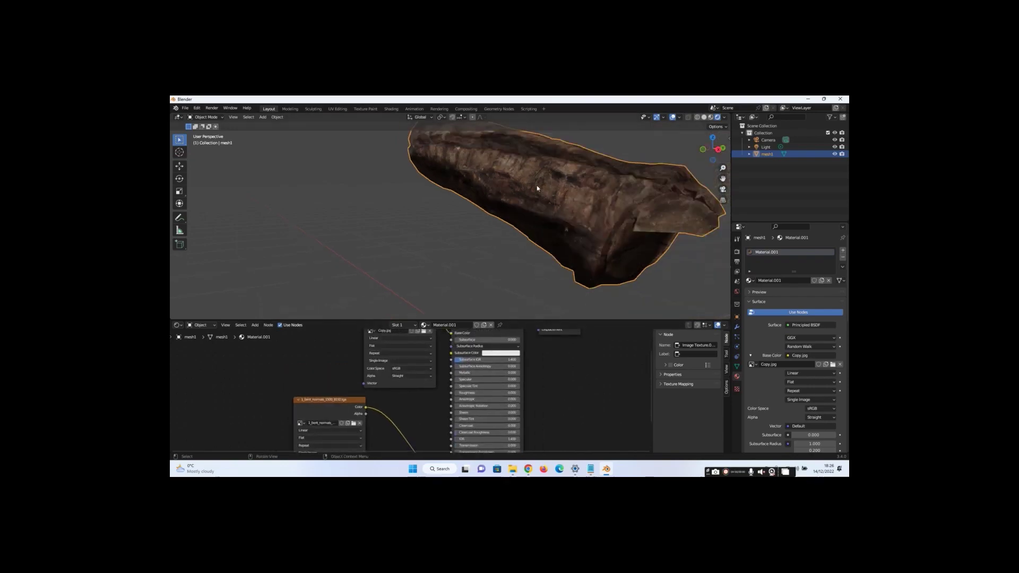
scroll(537, 188, down, 3)
mouse_move(706, 153)
mouse_down()
mouse_move(749, 154)
mouse_move(705, 151)
mouse_up()
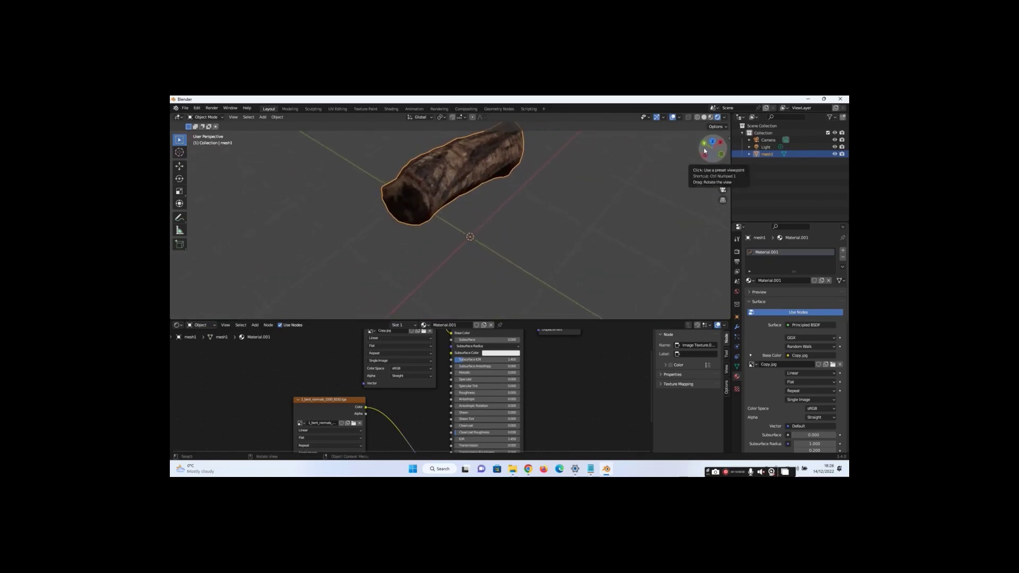